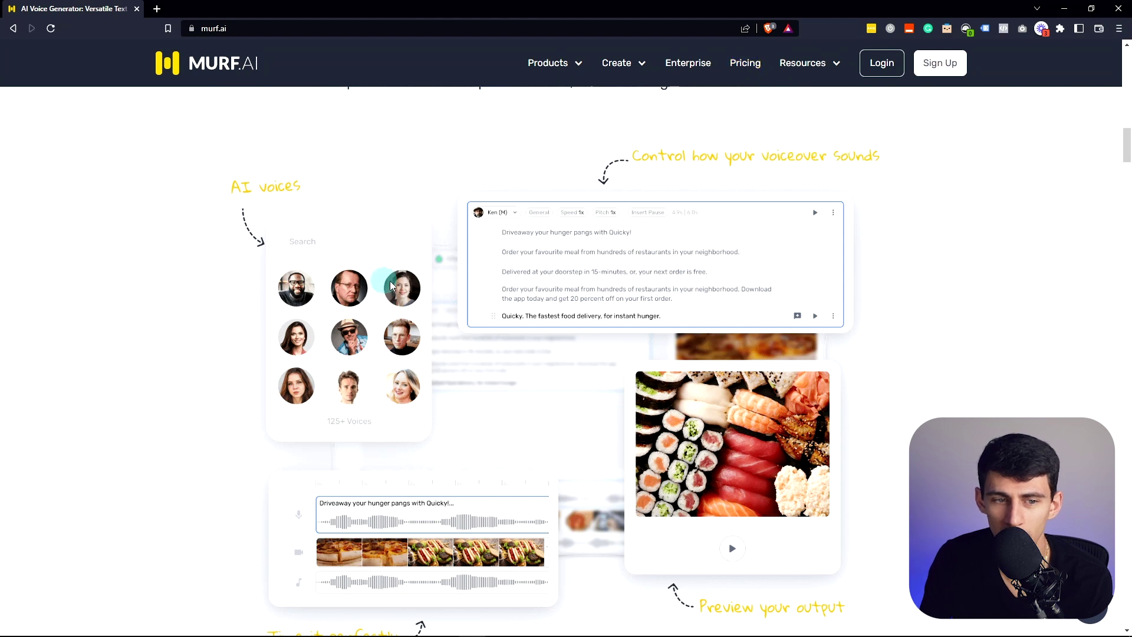
Step: Scroll the murf.ai homepage down to the AI voices and voiceover controls section
scroll(583, 263, "down", 1)
Step: Scroll through the murf.ai homepage to review the pricing plans, then scroll back up
scroll(639, 283, "down", 3)
scroll(638, 283, "down", 1)
scroll(639, 283, "down", 8)
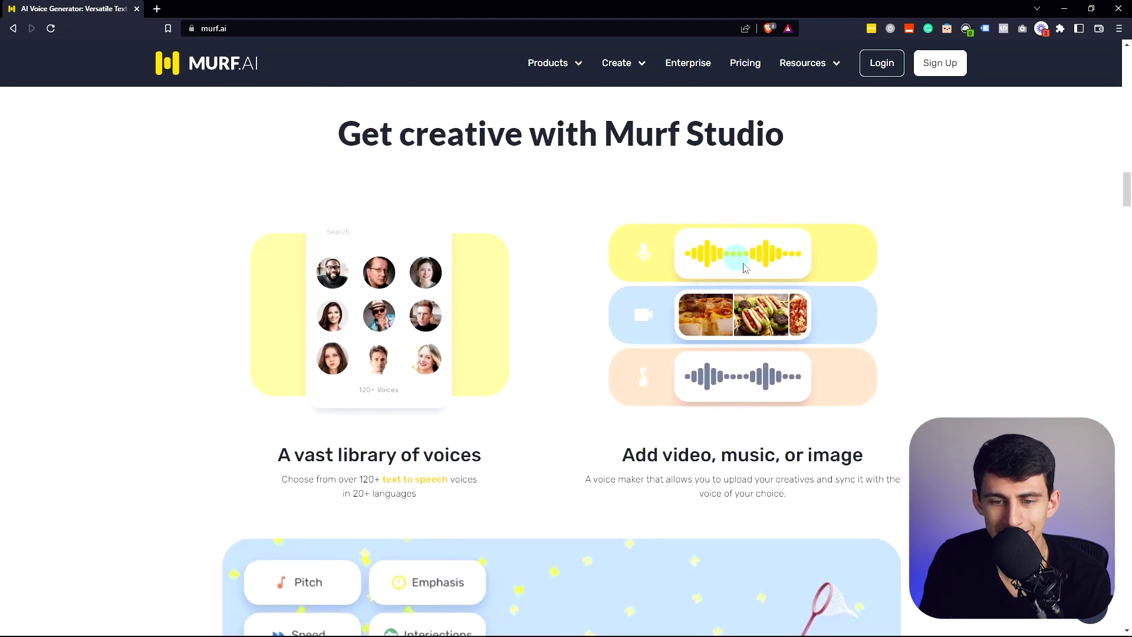
scroll(643, 307, "up", 9)
scroll(646, 334, "up", 5)
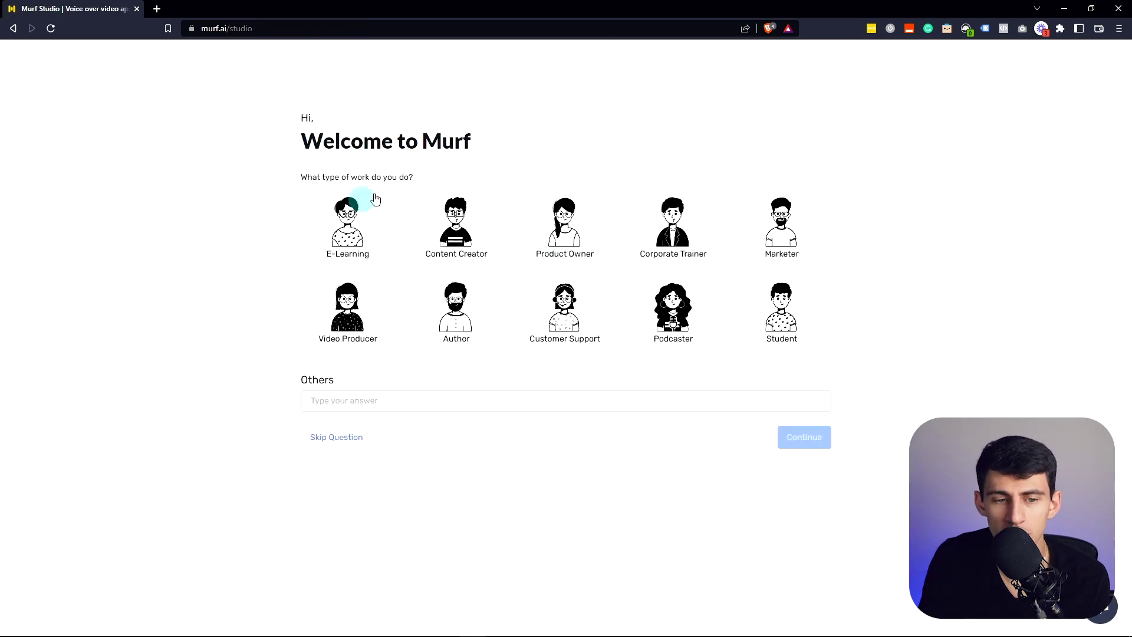
Step: Choose Content Creator and create an Article & Blog audio project titled 'My Awesome Project'
left_click(455, 227)
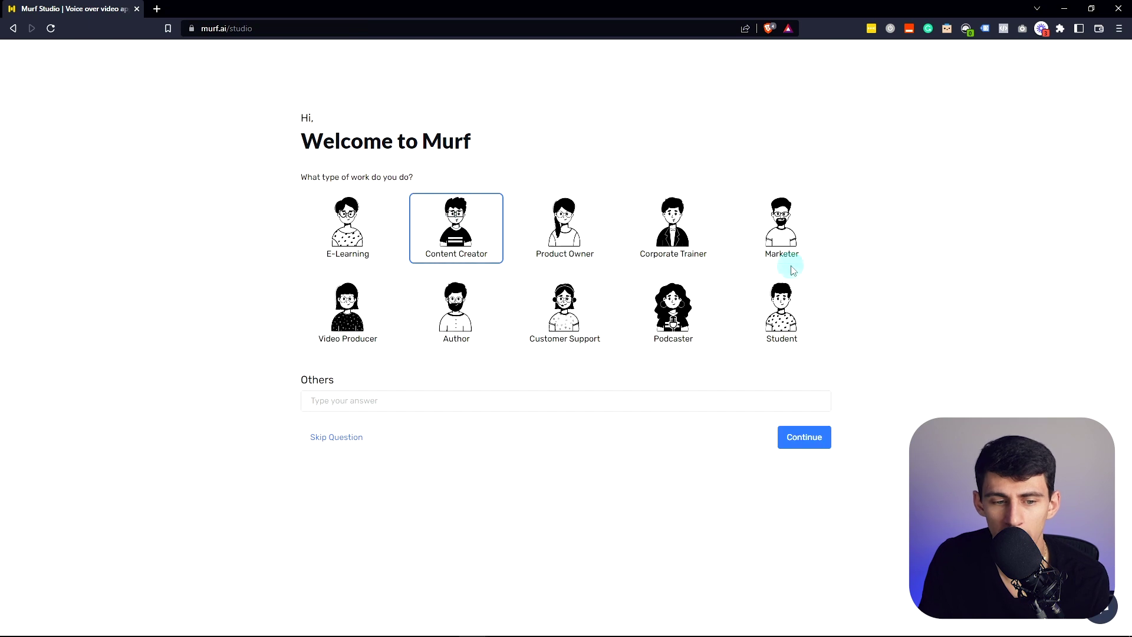
left_click(800, 439)
left_click(385, 174)
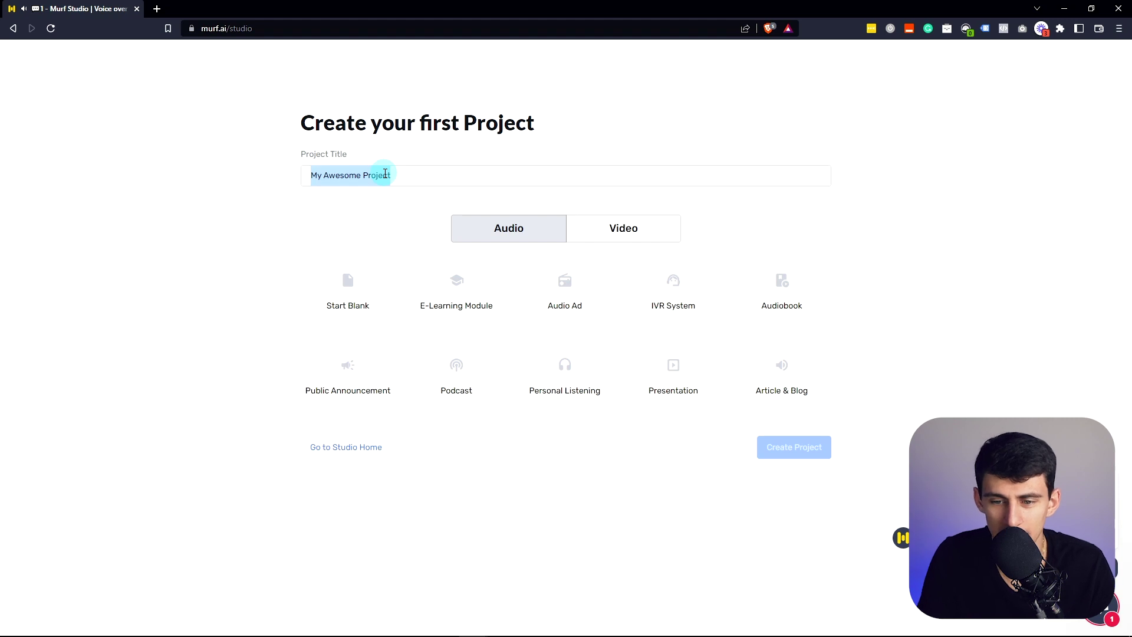
left_click(782, 377)
left_click(331, 175)
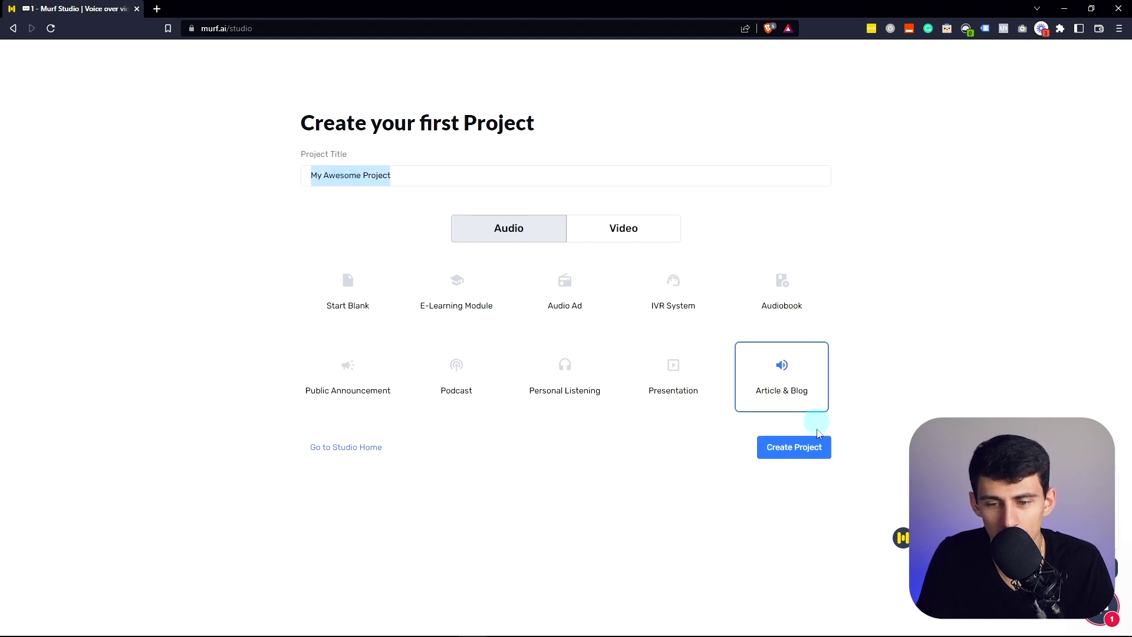
left_click(795, 447)
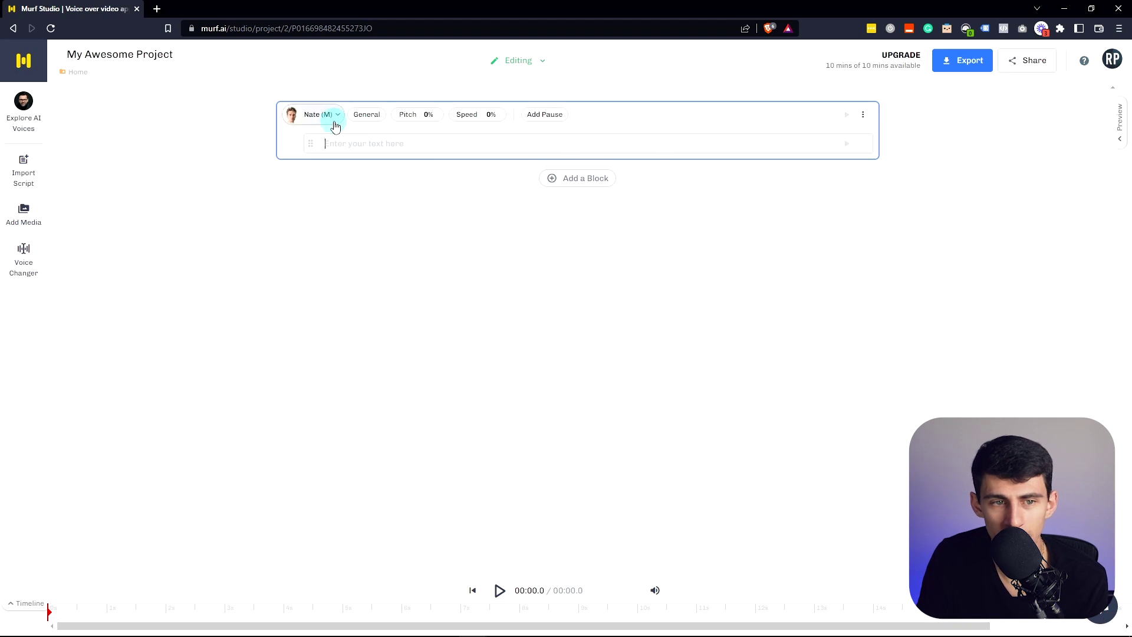
left_click(336, 127)
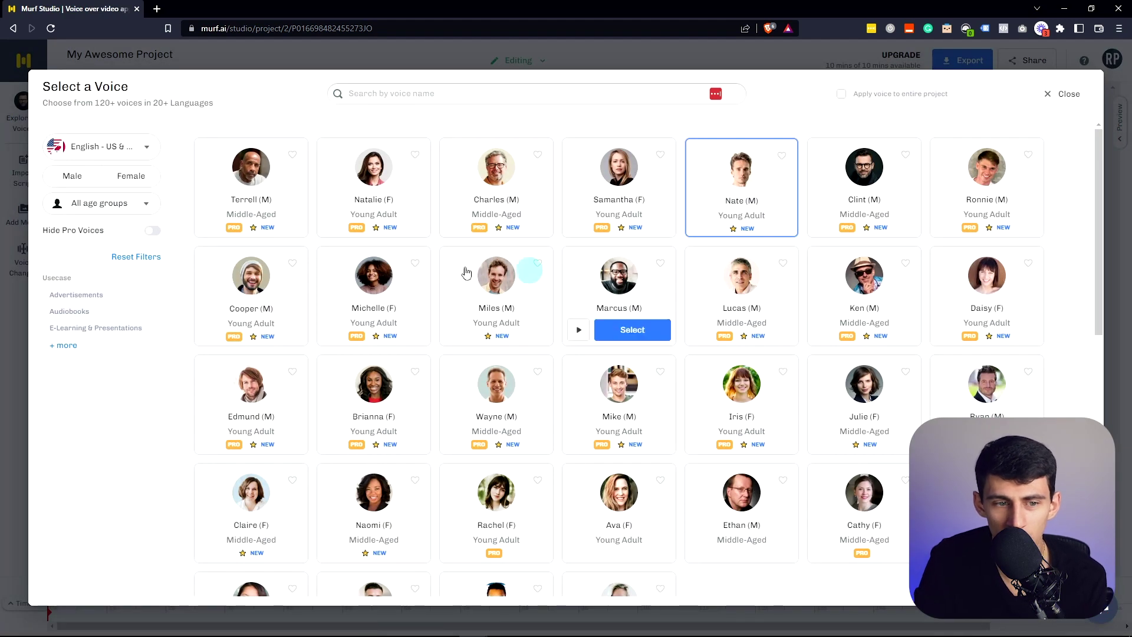
mouse_move(741, 187)
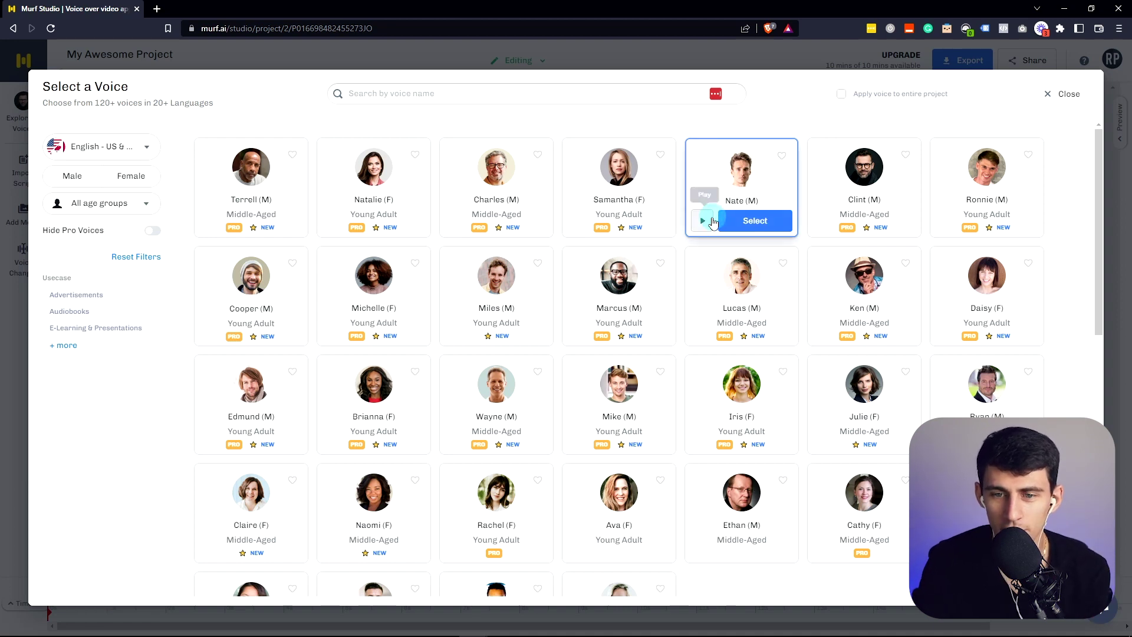
Step: Preview Nate, Miles, Marcus, Natalie and Cooper, then select Cooper (M) for the first block
left_click(708, 221)
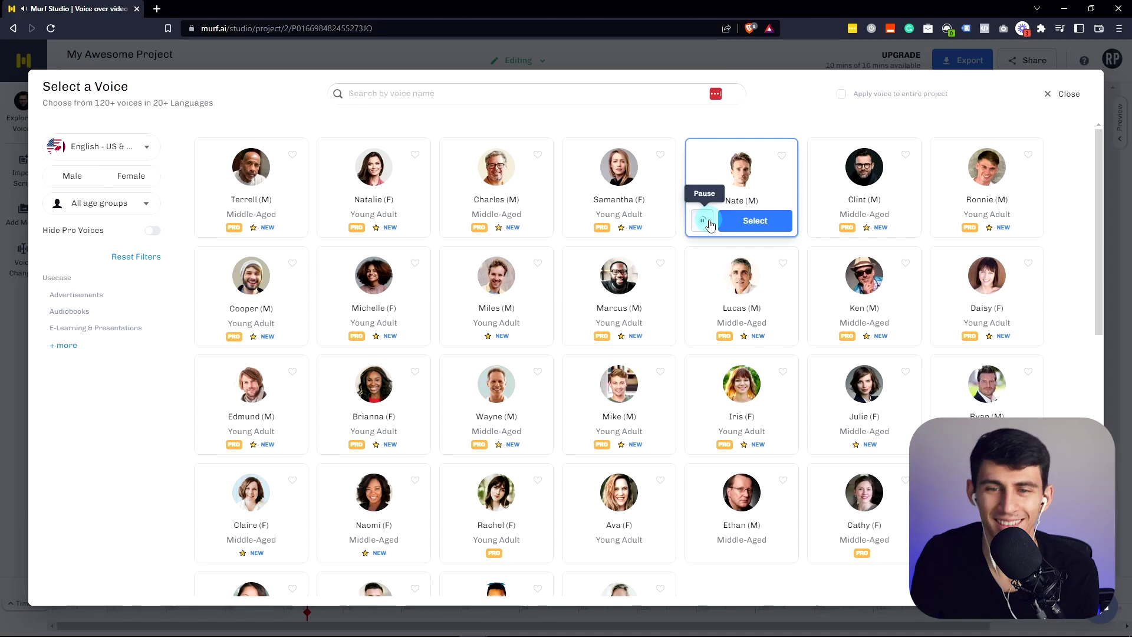
left_click(457, 334)
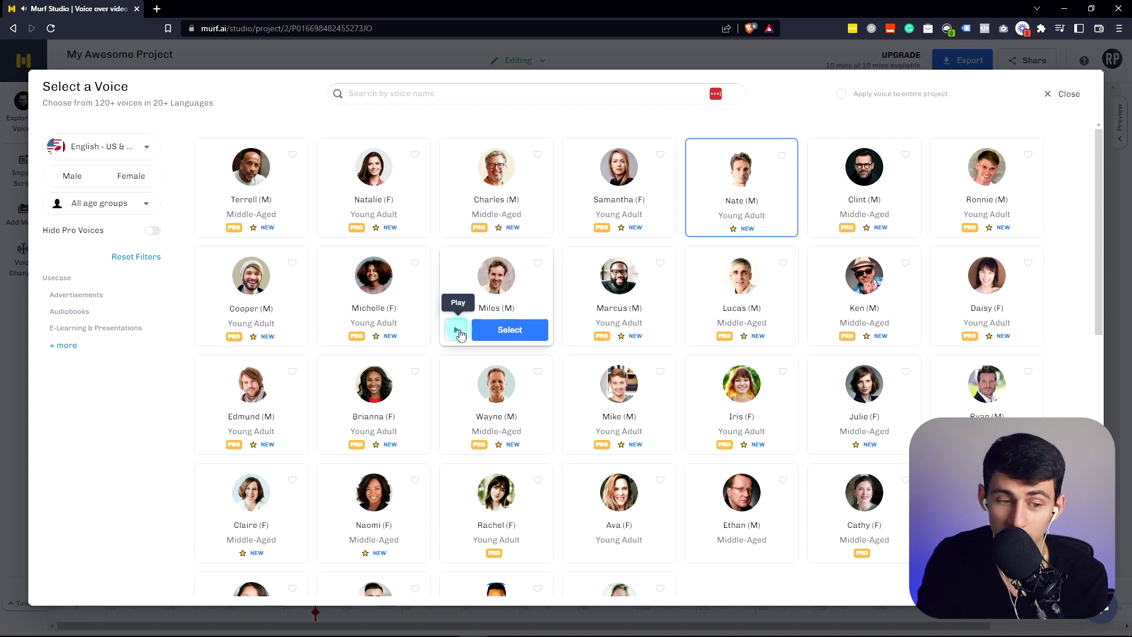
left_click(578, 332)
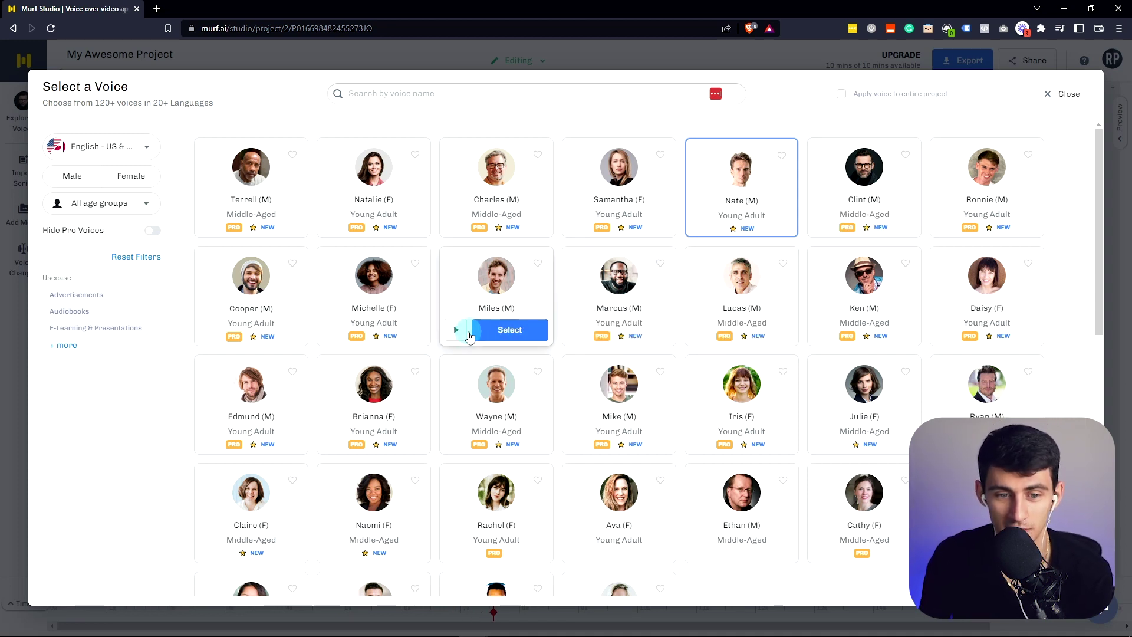
mouse_move(986, 186)
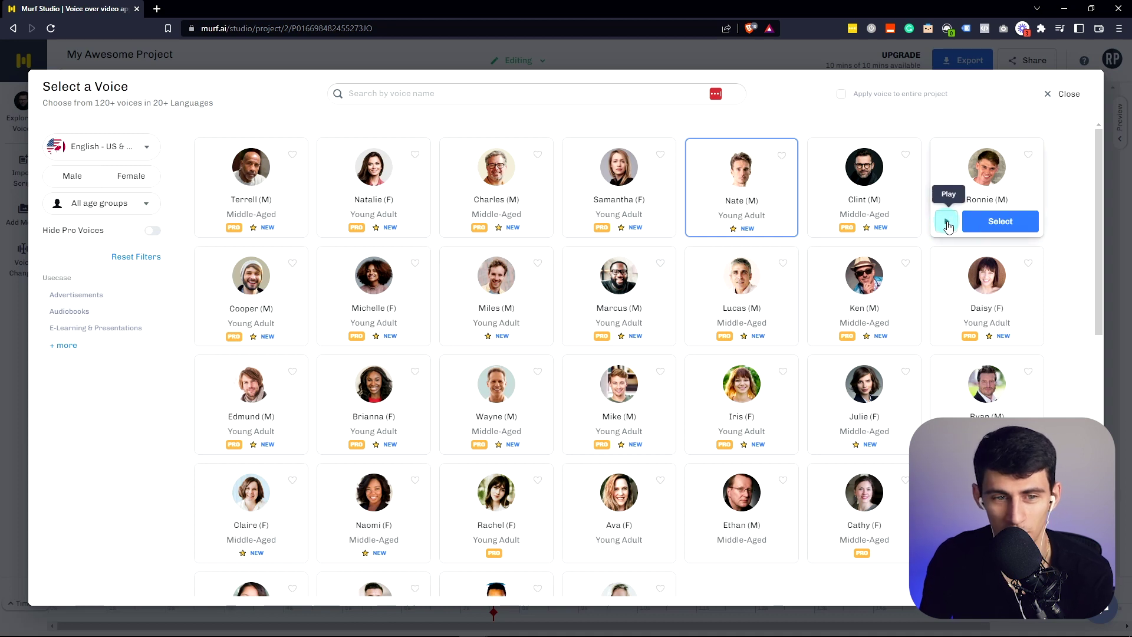
left_click(332, 222)
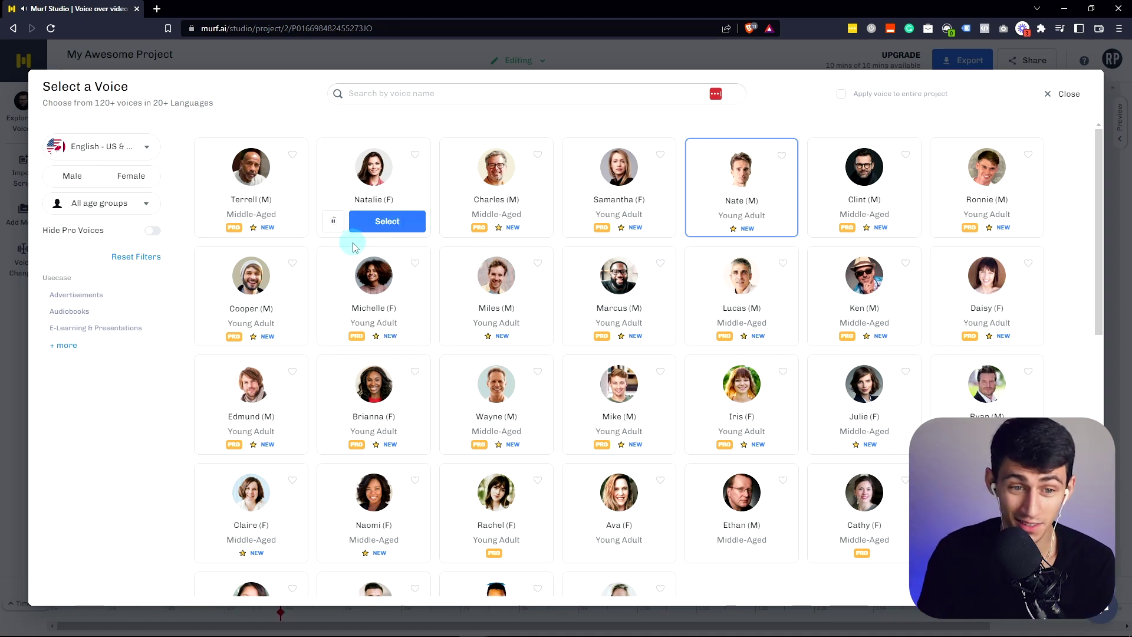
left_click(335, 224)
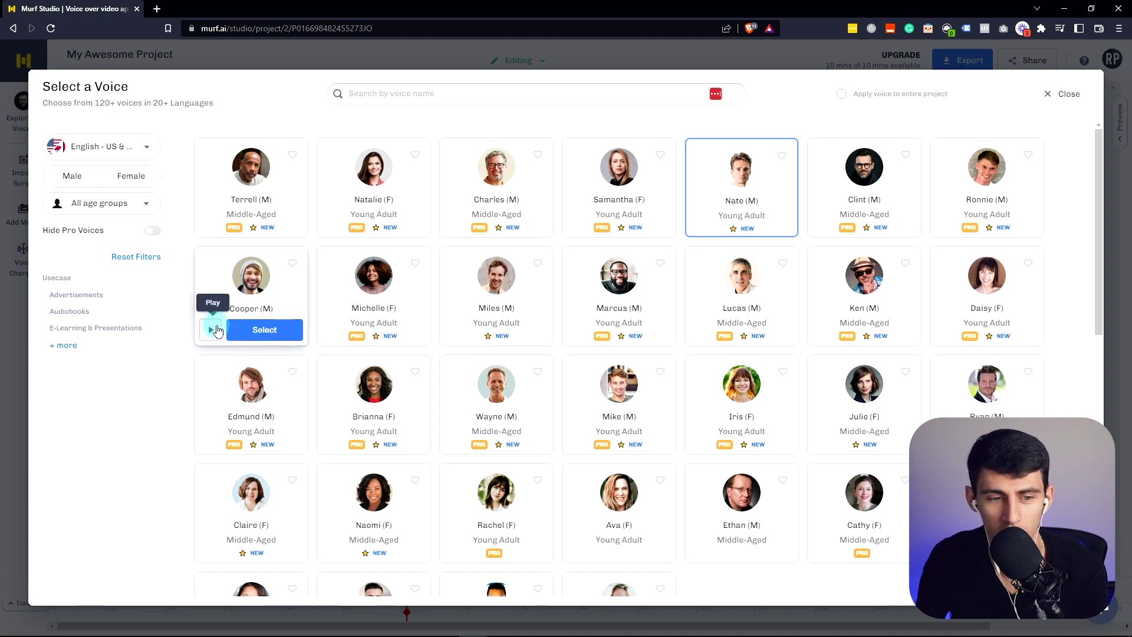
left_click(218, 331)
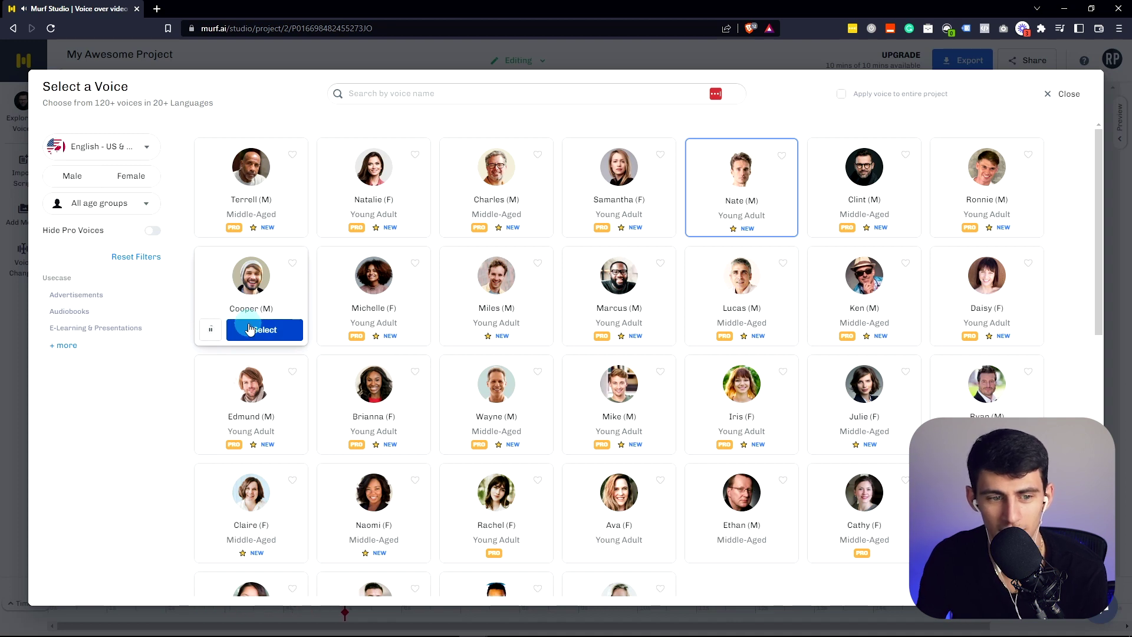
left_click(250, 329)
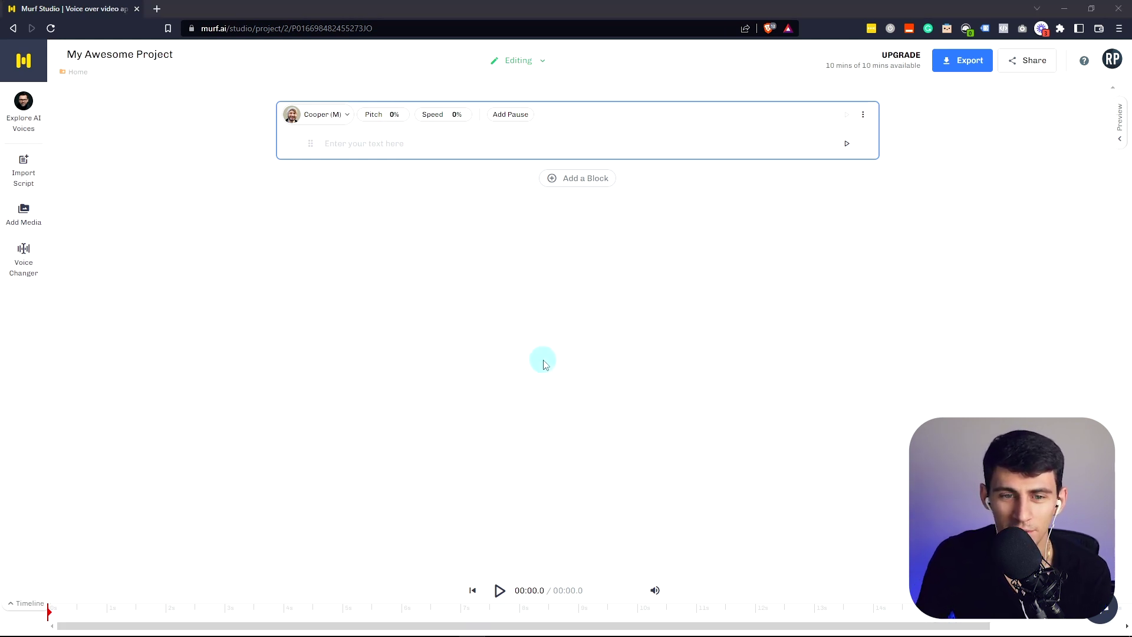
Step: Title the new Notion page and start an AI blog-post prompt, then cancel the mistyped prompt
left_click(502, 625)
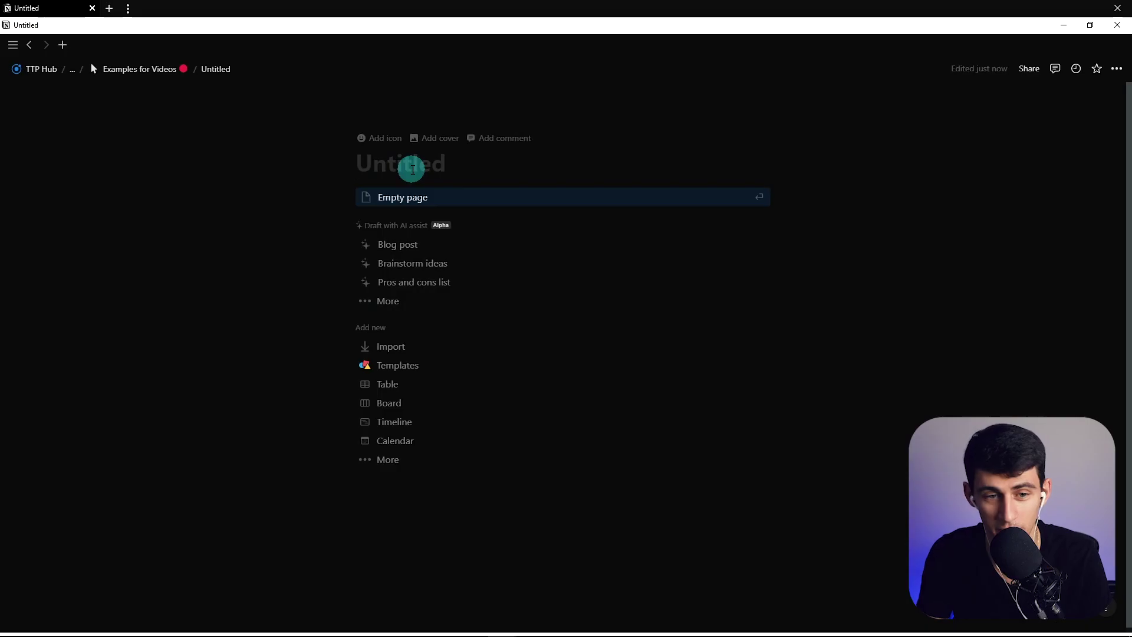
left_click(412, 168)
type("The 3 Most I")
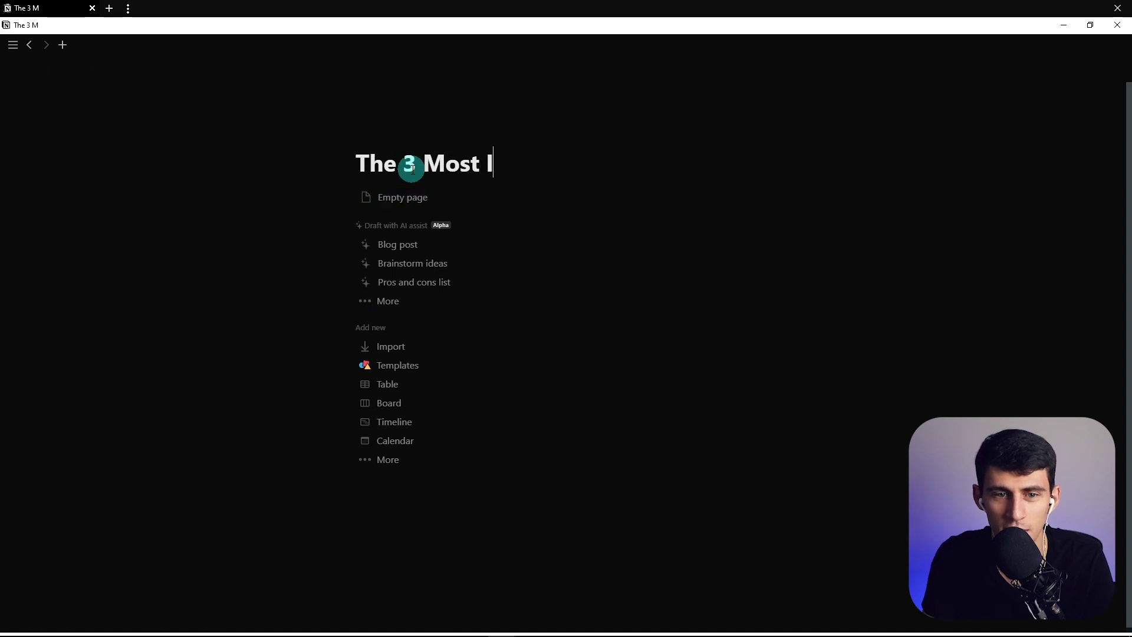
type("ey")
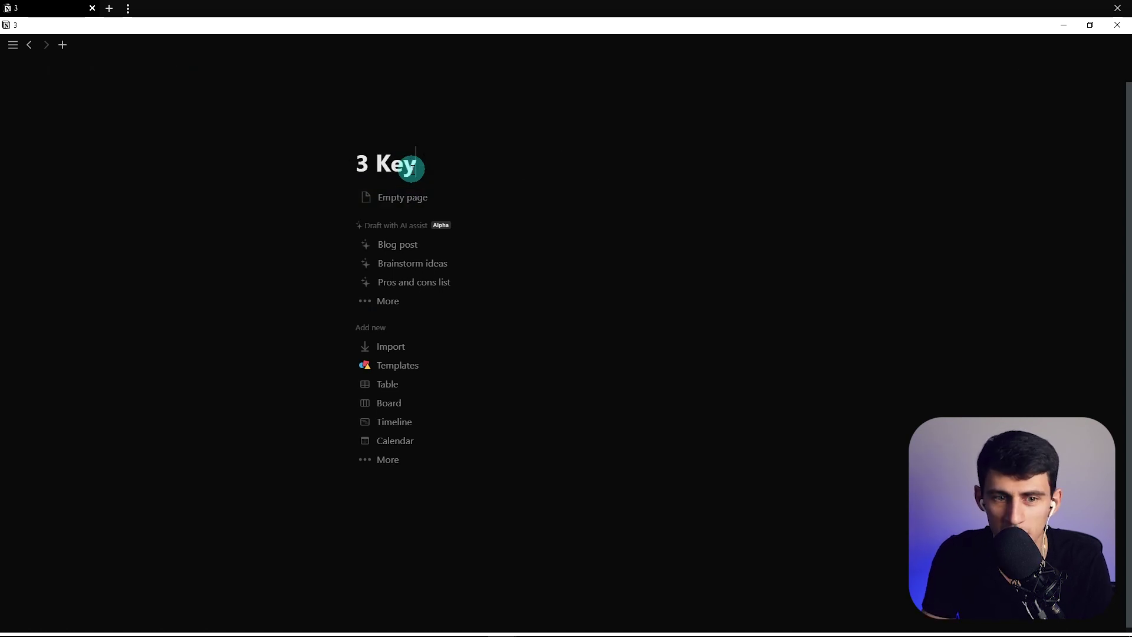
type(" Takeaways from A")
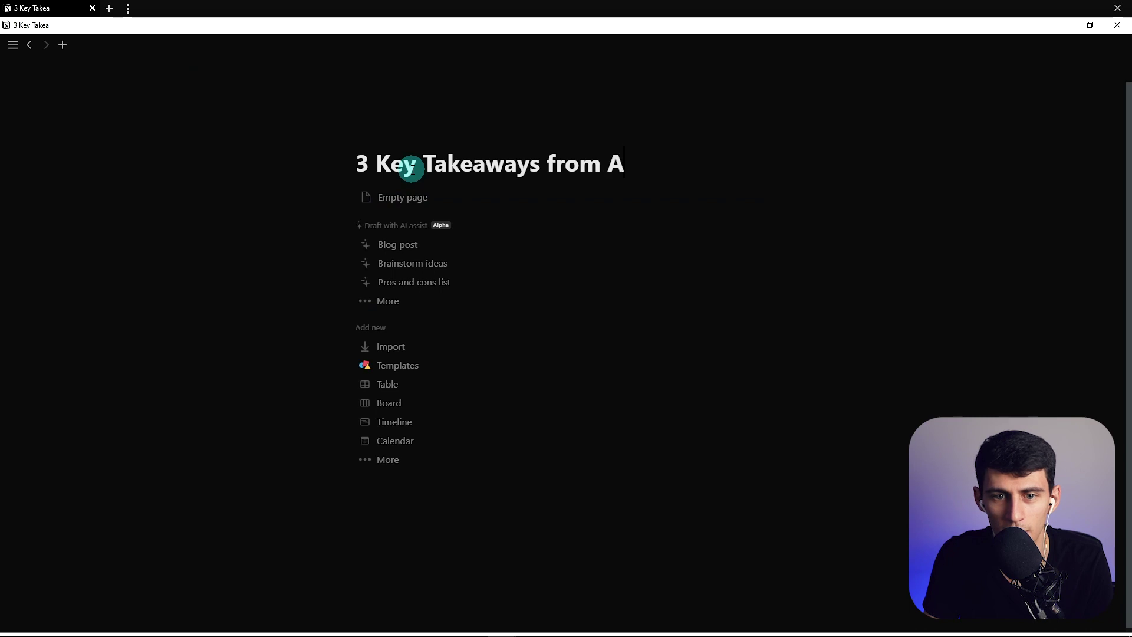
type("ts by James Clear")
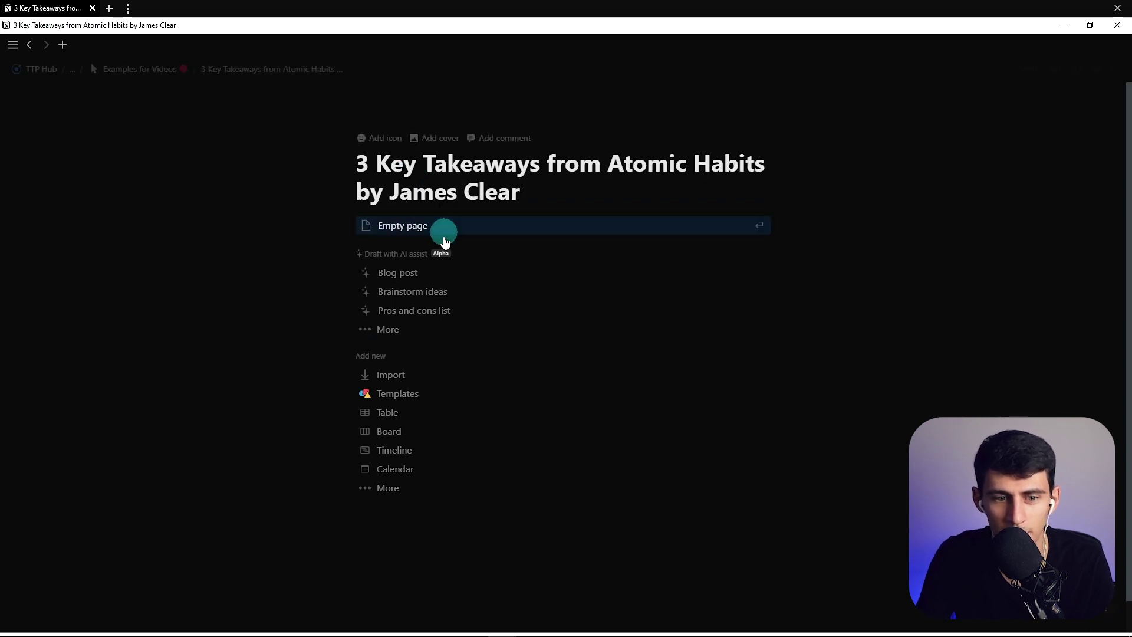
left_click(398, 272)
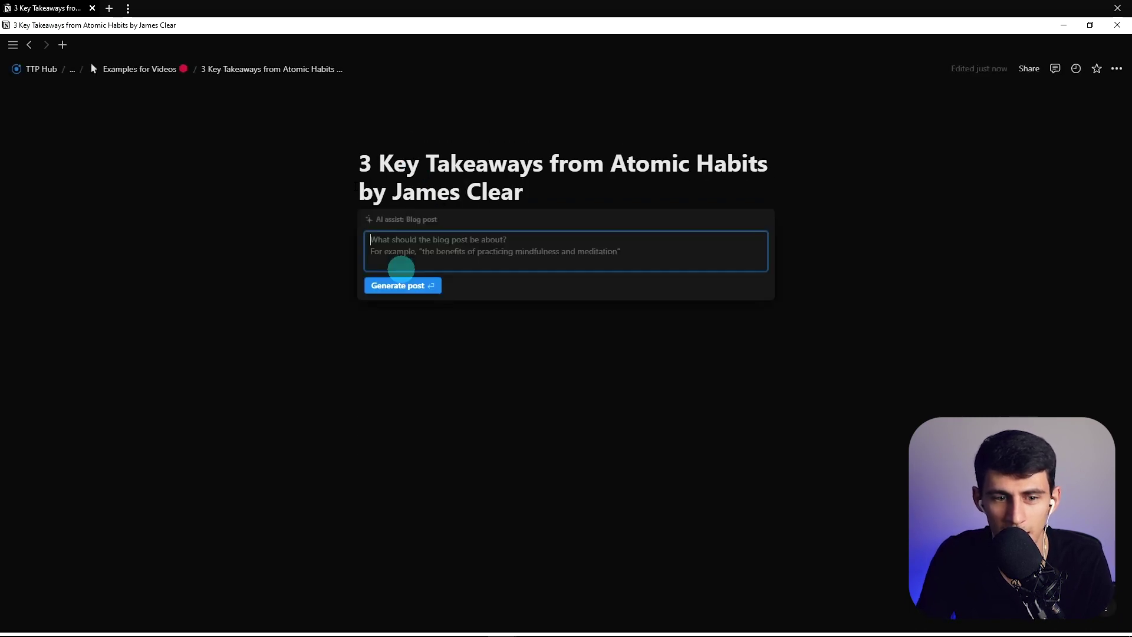
type("\"The 3 key takeaways from")
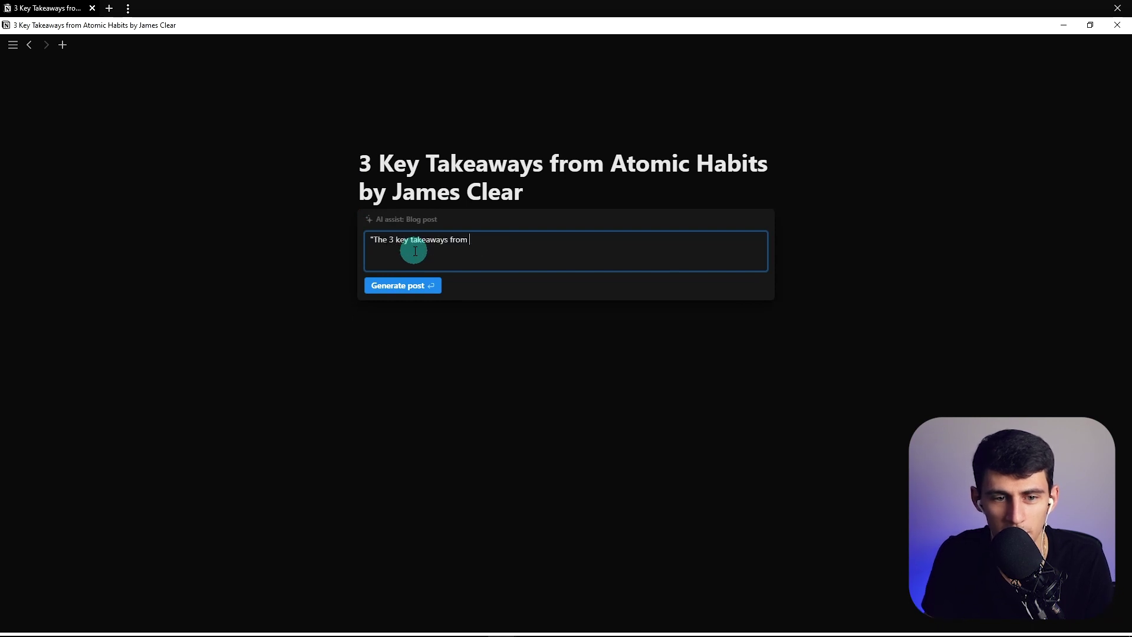
key("BackSpace")
key("BackSpace")
key("BackSpace")
key("Escape")
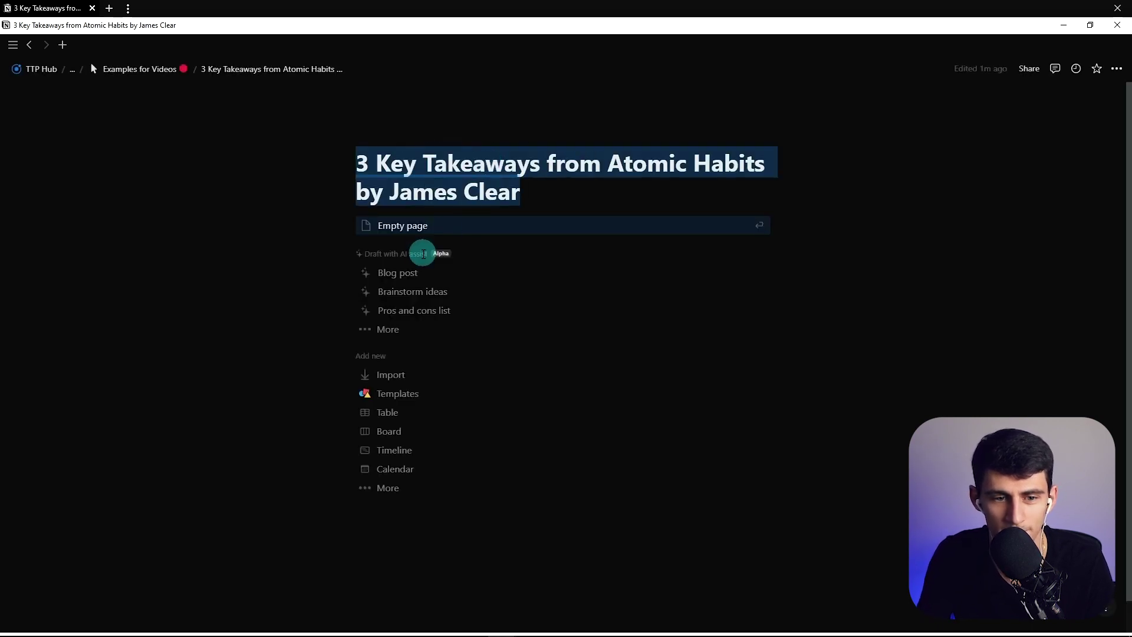
Step: Generate the AI-drafted Atomic Habits blog post from the Notion page title
left_click(432, 281)
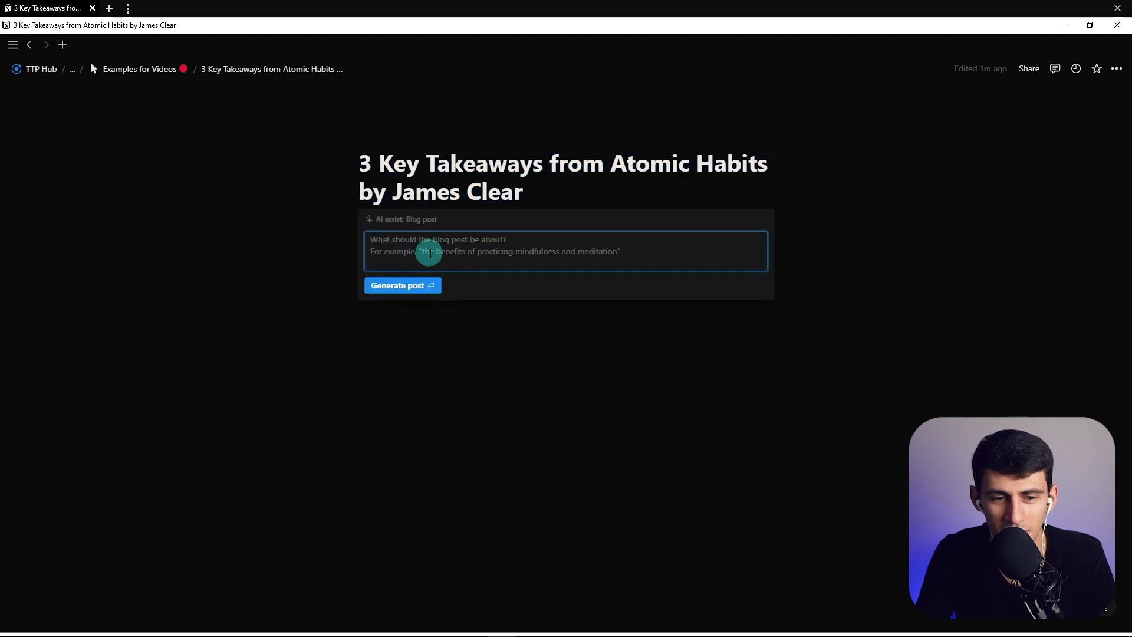
type("3 Key Takeaways from Atomic Habits by James Clear")
left_click(430, 283)
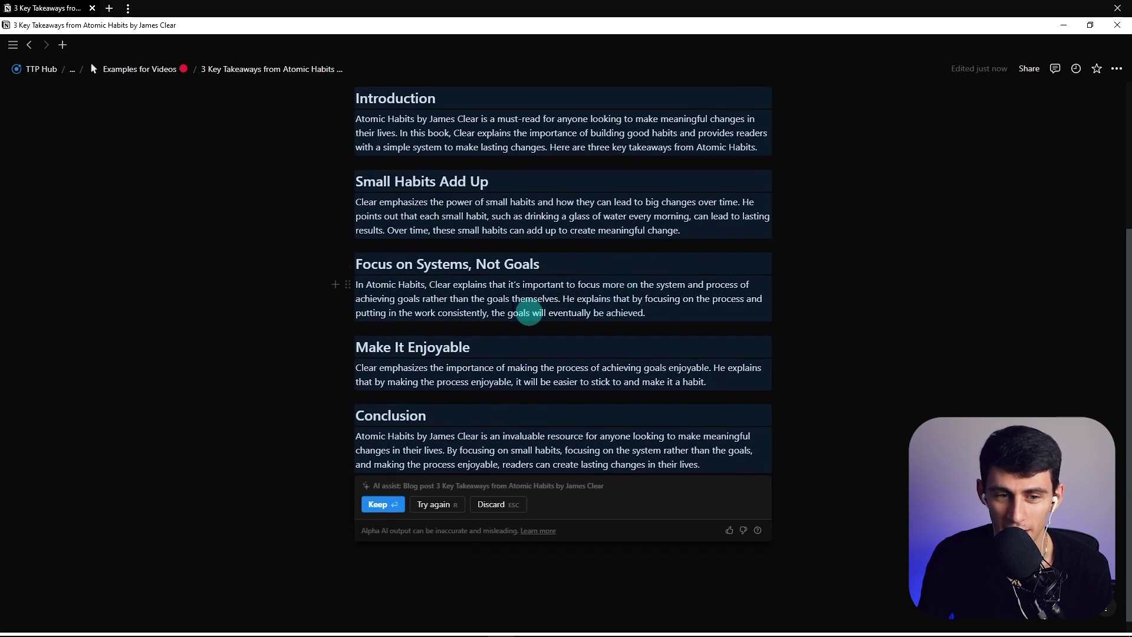
scroll(525, 308, "up", 3)
Step: Copy the blog post and paste it into the Murf project script
right_click(562, 275)
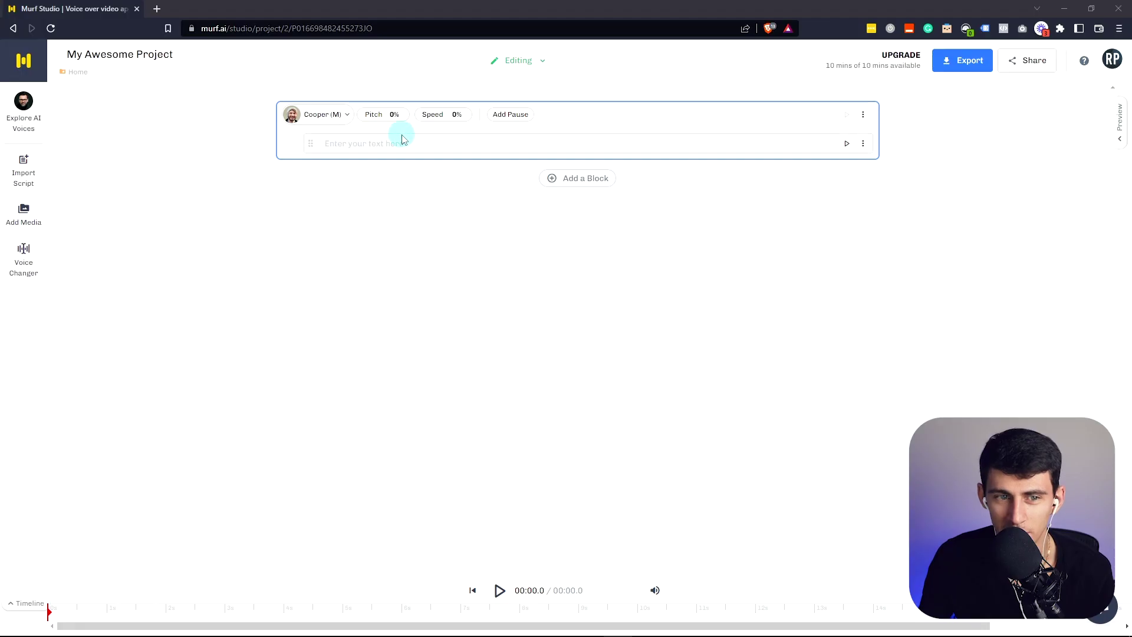
left_click(395, 141)
key("ctrl+v")
left_click(394, 539)
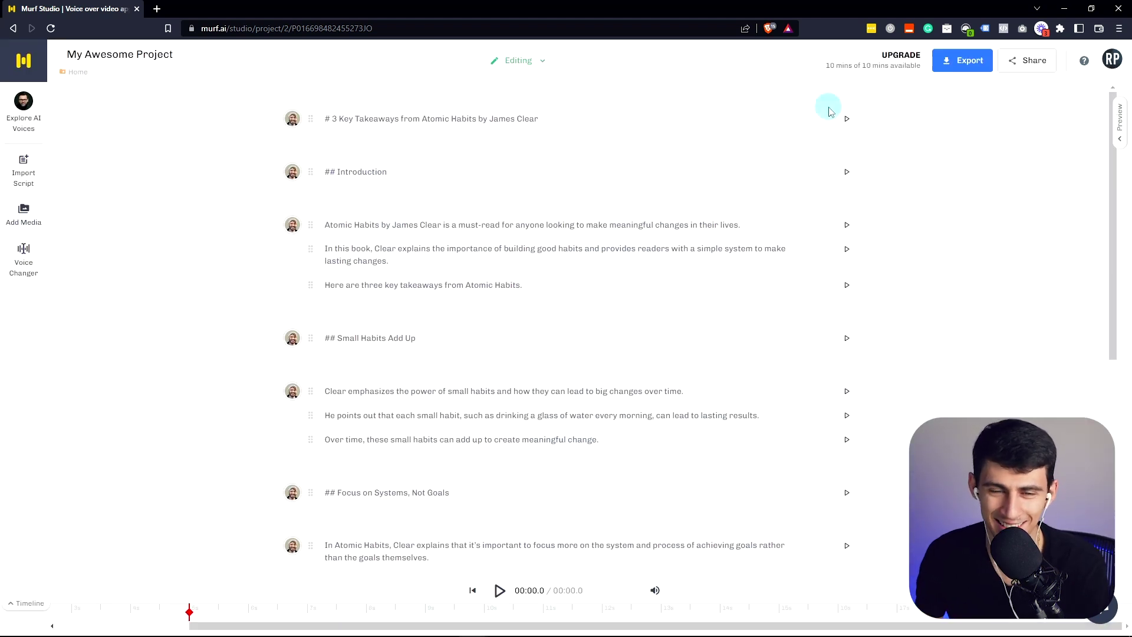
Step: Paste the script split by paragraphs, generate the 1:46 voiceover and briefly play it
left_click(499, 590)
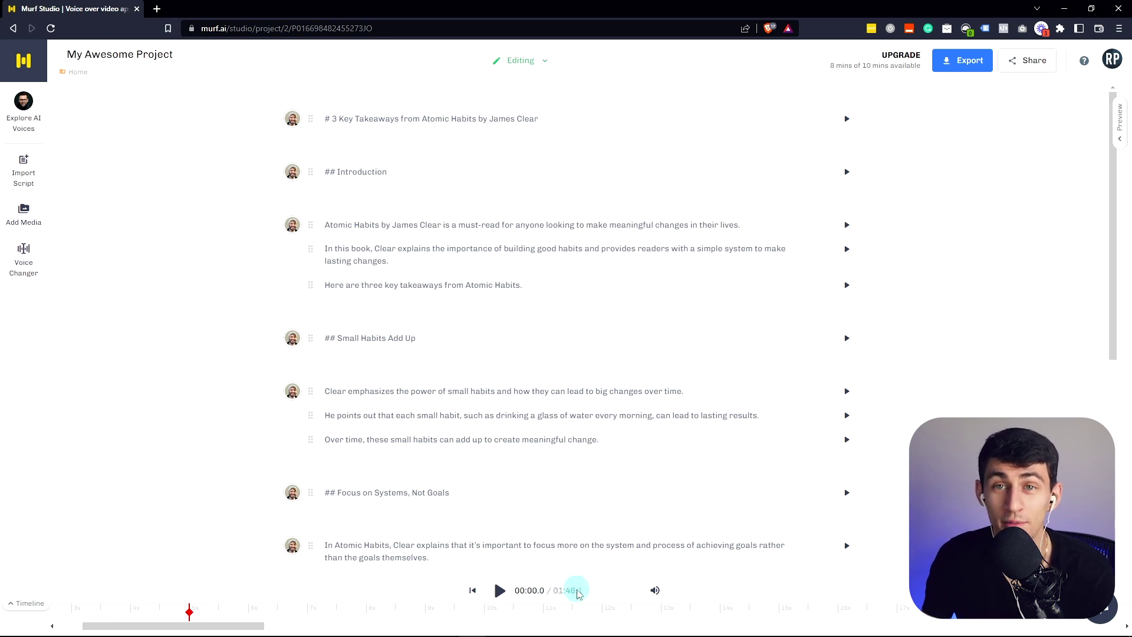
left_click(499, 590)
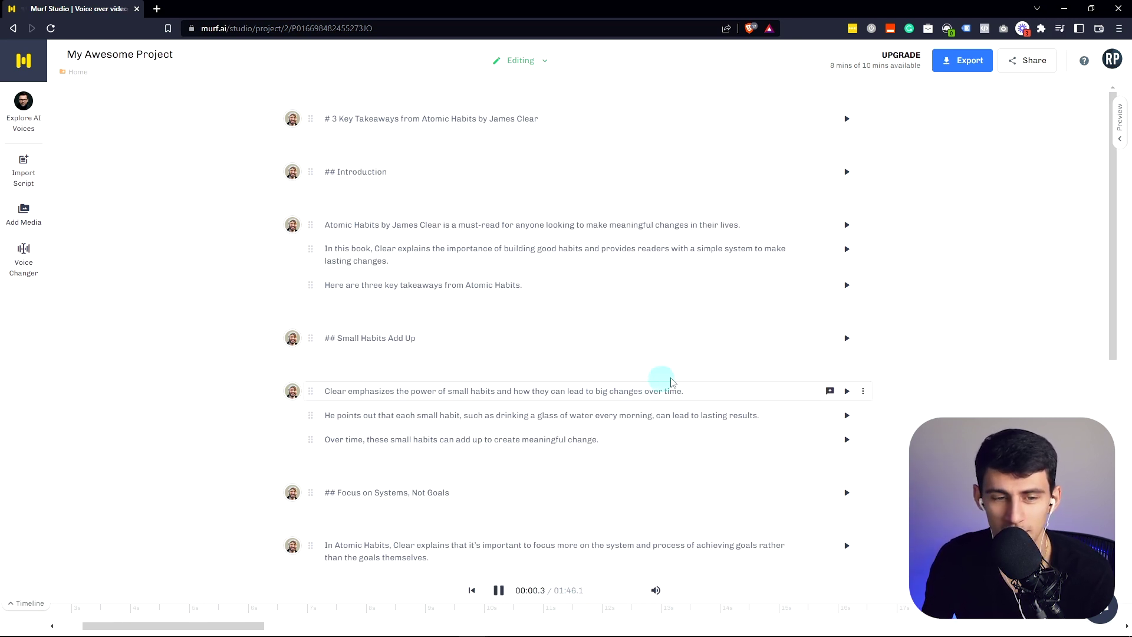
left_click(499, 590)
mouse_move(430, 119)
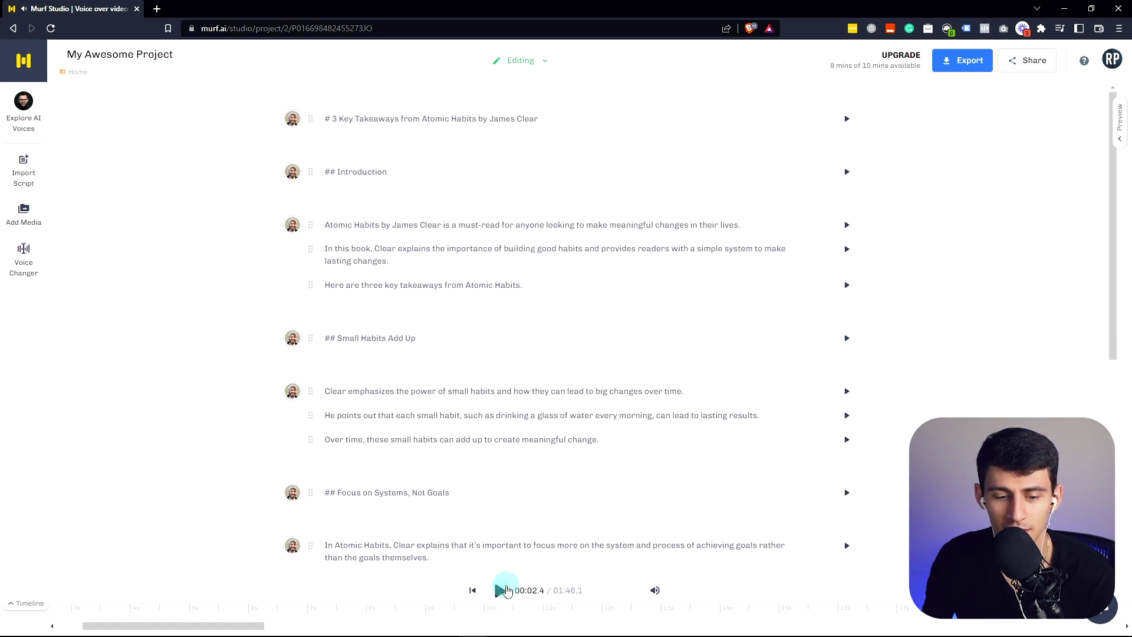
Step: Delete the hash marks from the title, Introduction, Small Habits Add Up and Focus on Systems headings
left_click(331, 117)
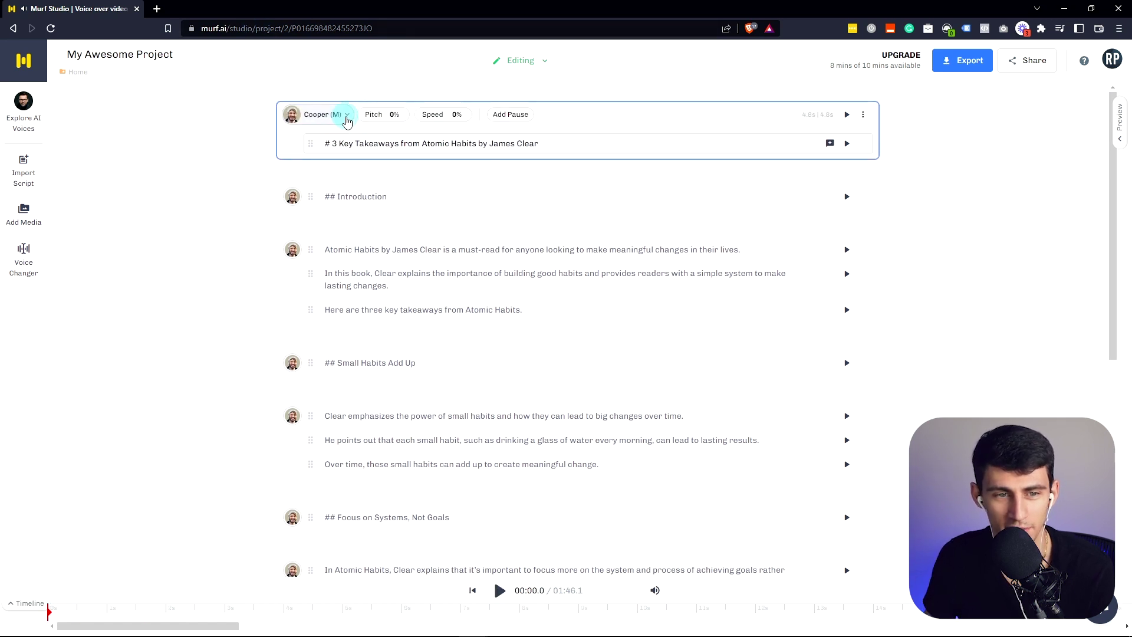
key("BackSpace")
key("BackSpace")
left_click(329, 197)
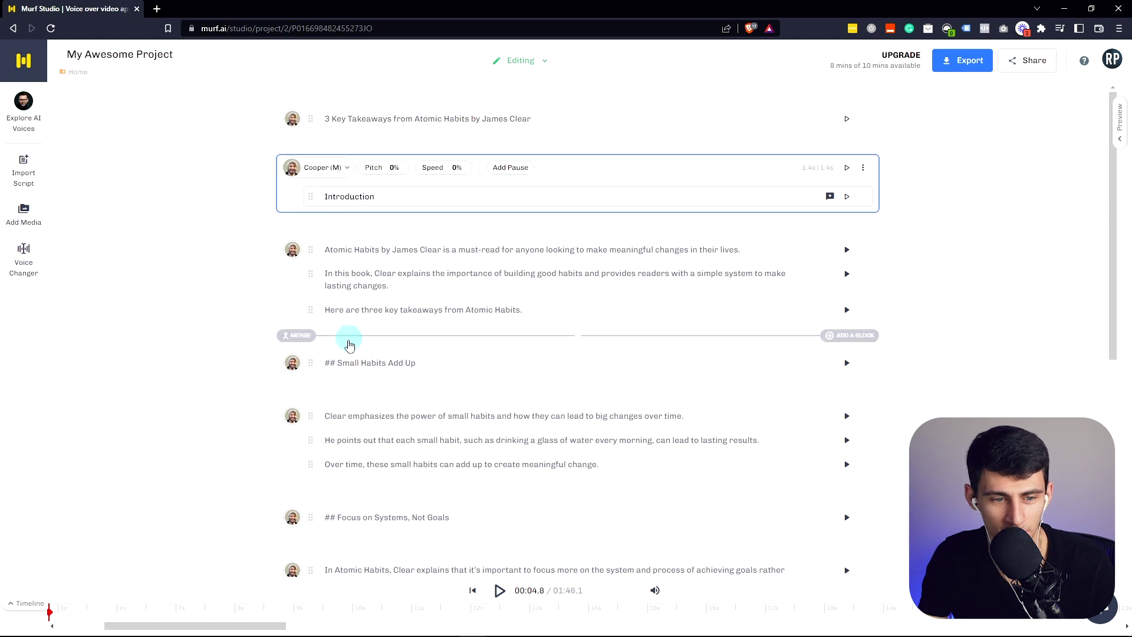
left_click(338, 353)
scroll(339, 413, "down", 1)
left_click(338, 460)
key("BackSpace")
key("BackSpace")
key("BackSpace")
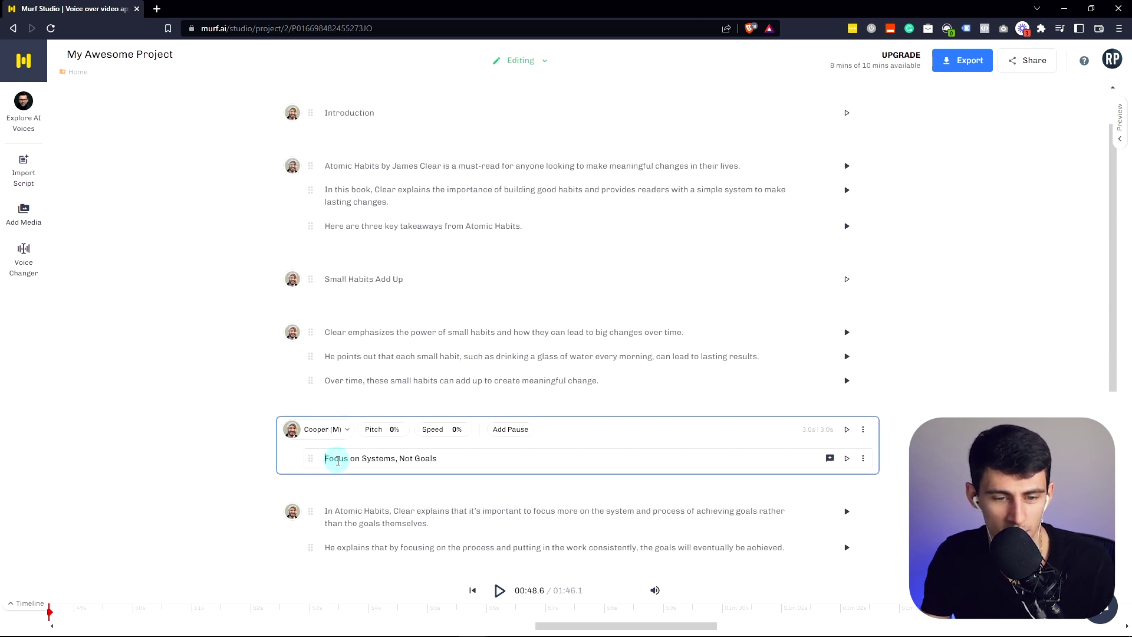
Step: Remove the hashes from the Make It Enjoyable and Conclusion headings and play the rebuilt preview
scroll(319, 471, "down", 1)
scroll(341, 457, "down", 1)
left_click(338, 484)
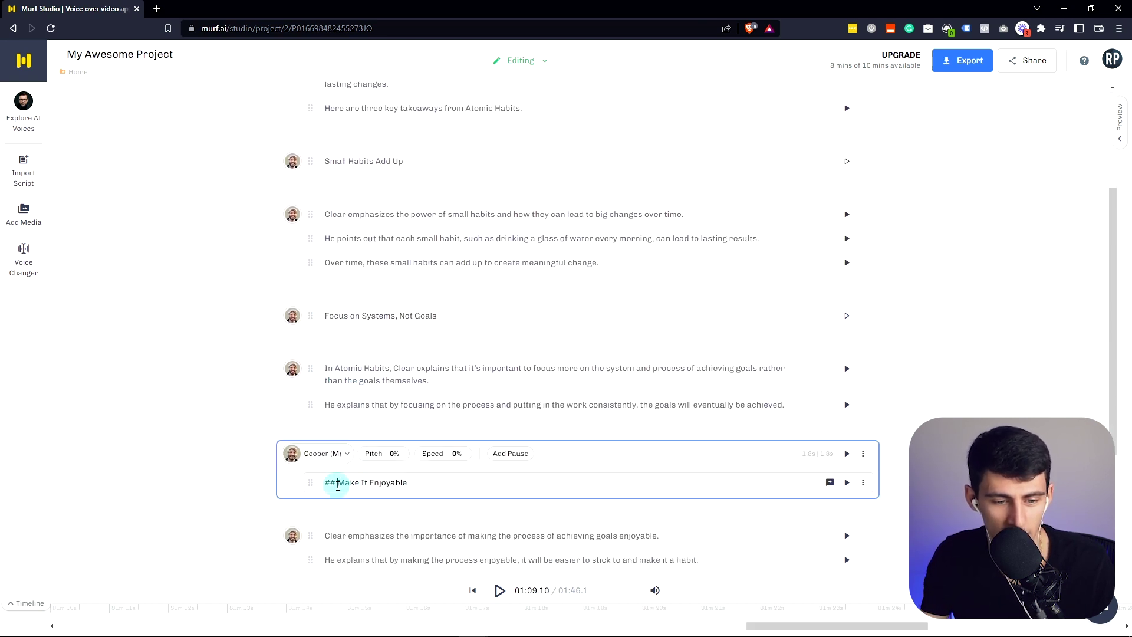
scroll(338, 472, "down", 3)
left_click(340, 434)
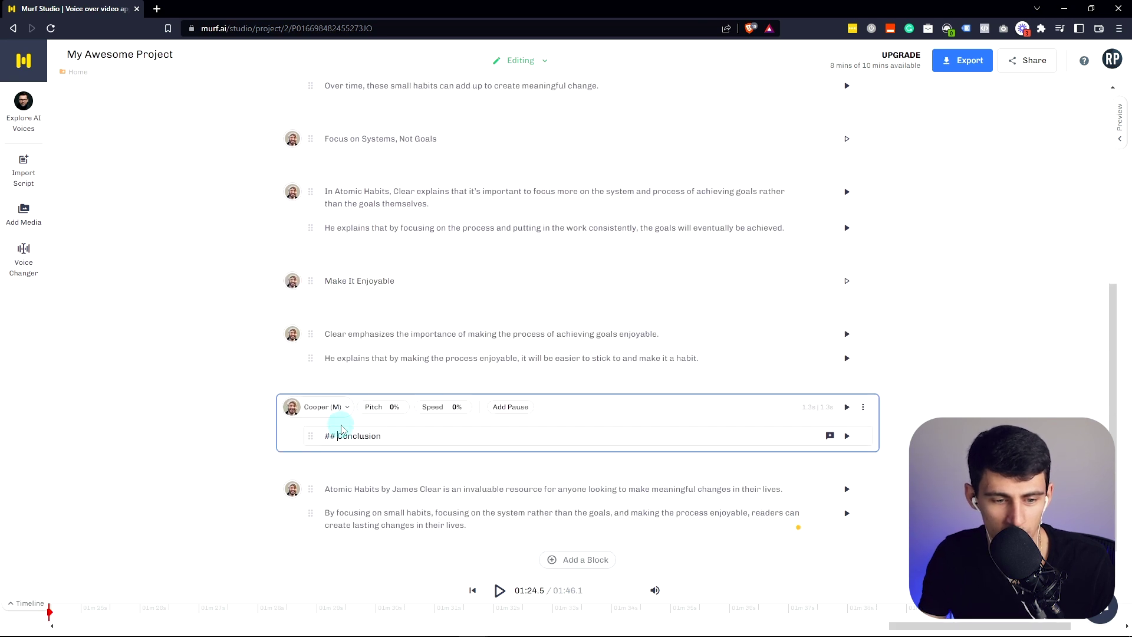
scroll(206, 439, "up", 6)
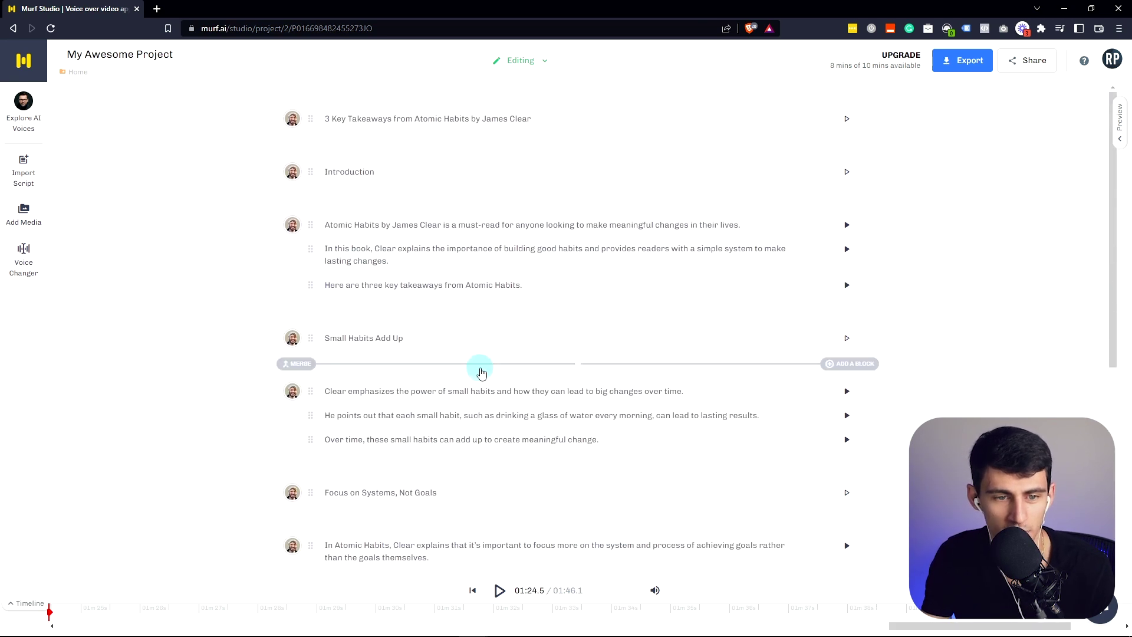
key("space")
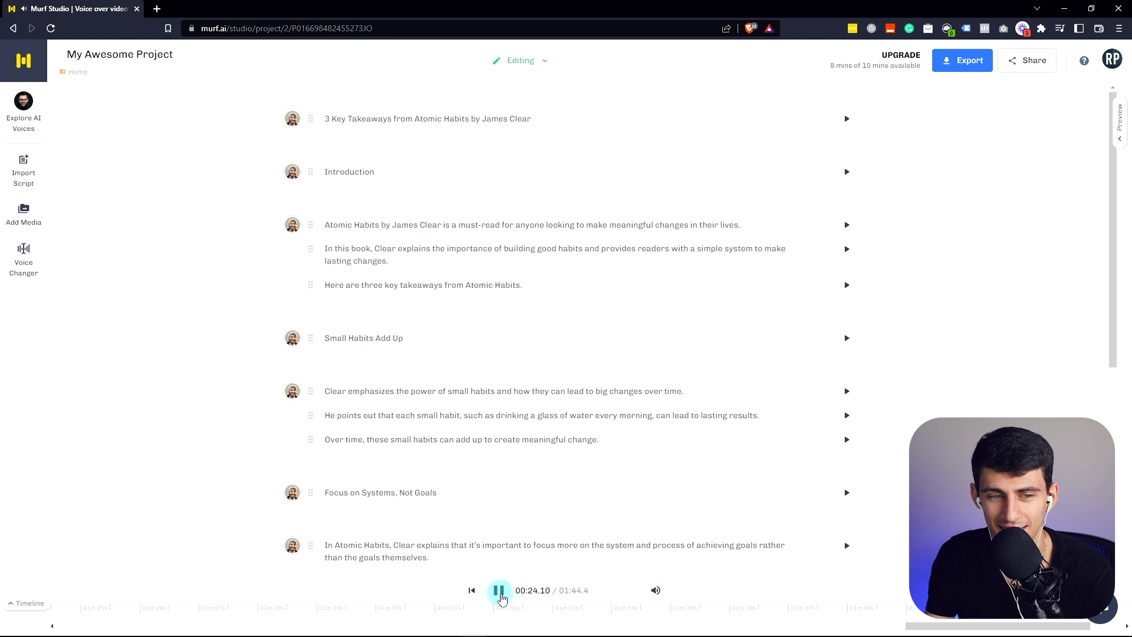
Step: Pause the regenerated preview and open the title block for editing
left_click(499, 590)
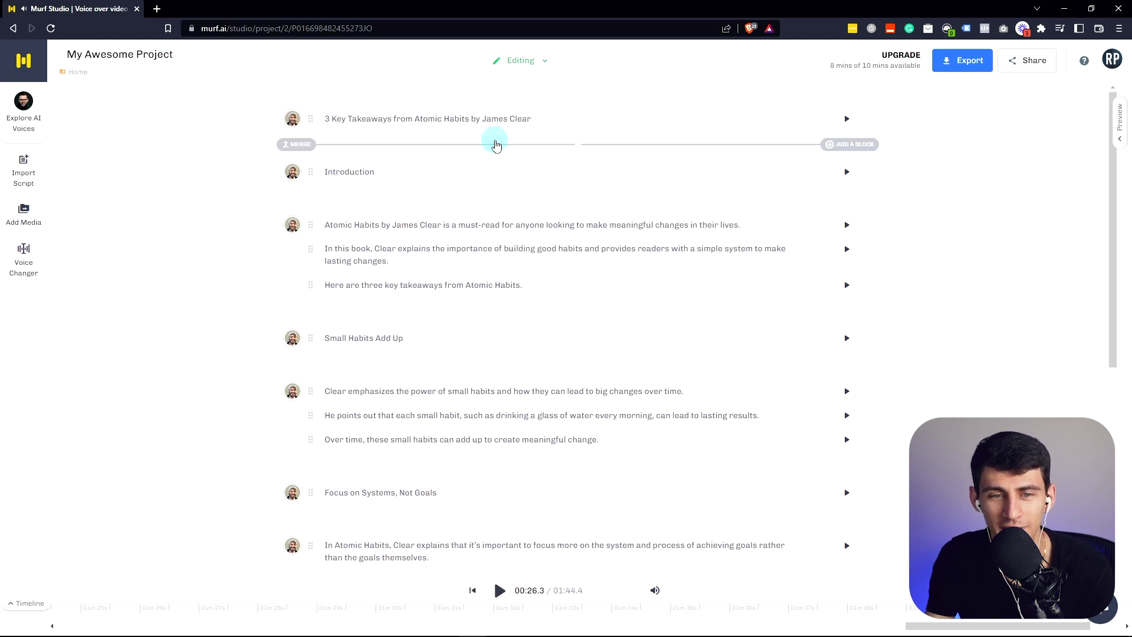
left_click(529, 119)
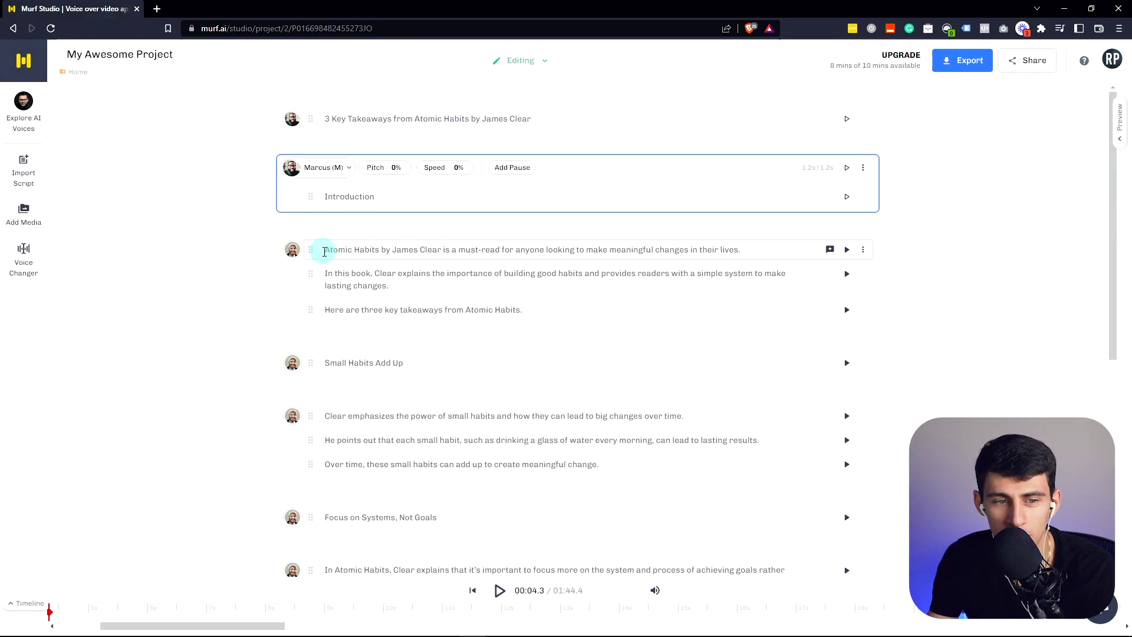
Step: Switch the voice of four script blocks from Cooper to Marcus (M)
left_click(286, 252)
mouse_move(374, 292)
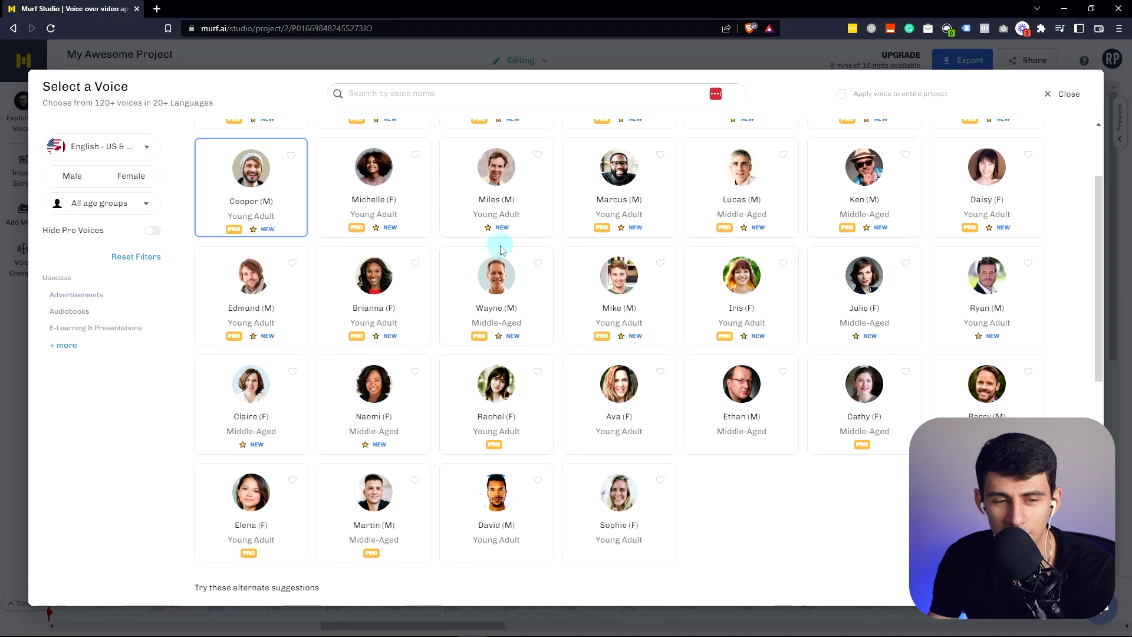
scroll(519, 242, "up", 1)
scroll(543, 238, "down", 1)
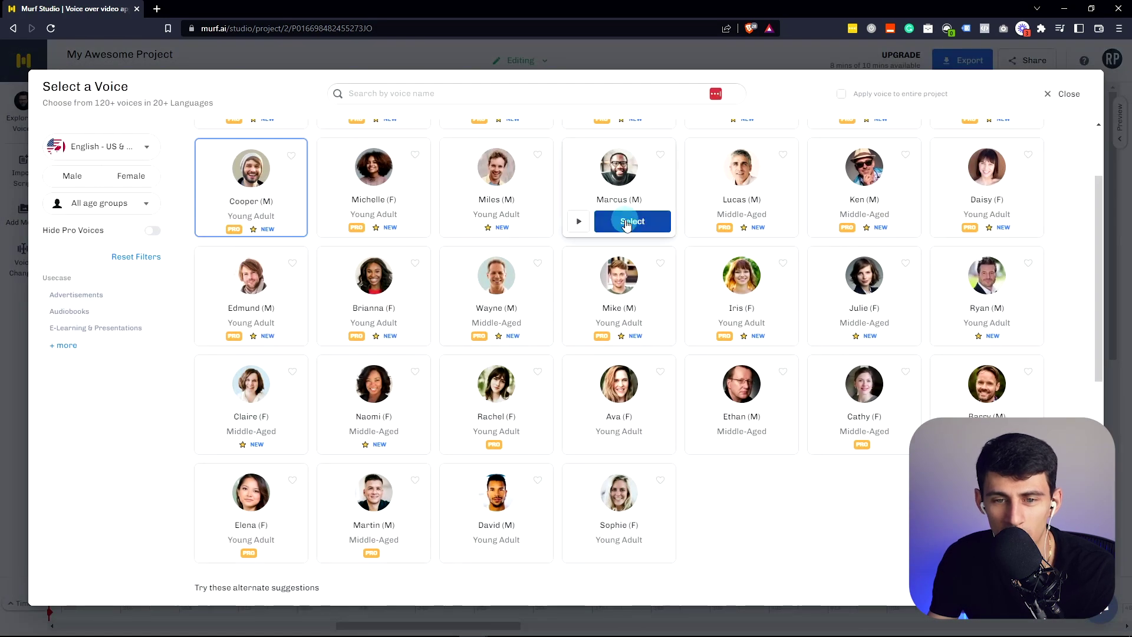
left_click(631, 220)
scroll(444, 322, "down", 1)
left_click(293, 463)
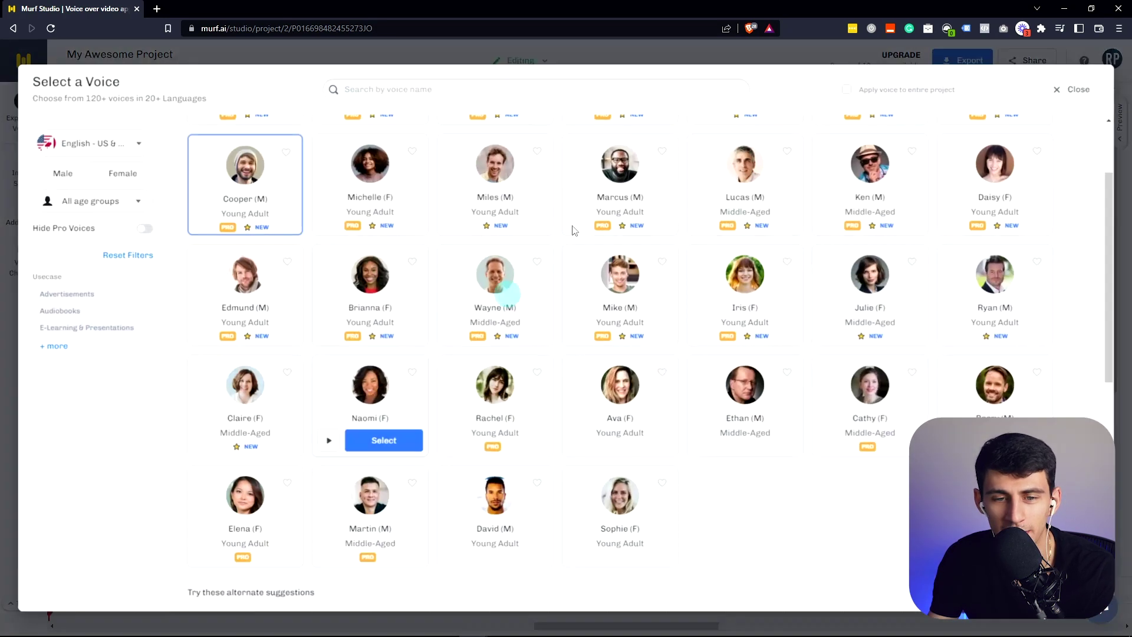
left_click(619, 223)
scroll(519, 306, "down", 3)
left_click(293, 331)
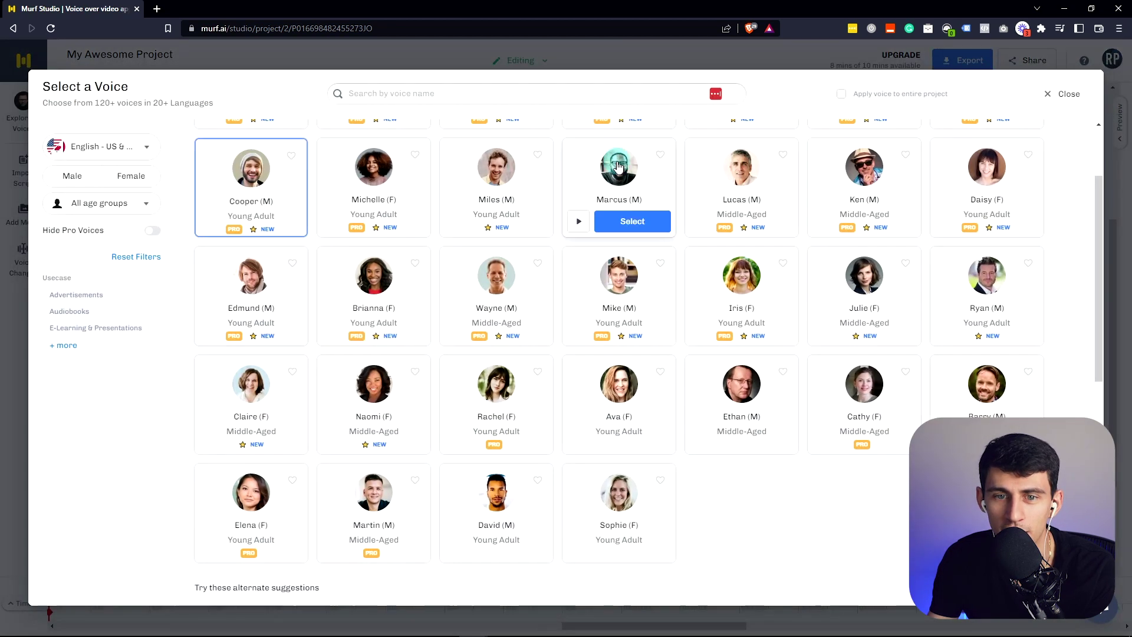
left_click(623, 221)
left_click(290, 328)
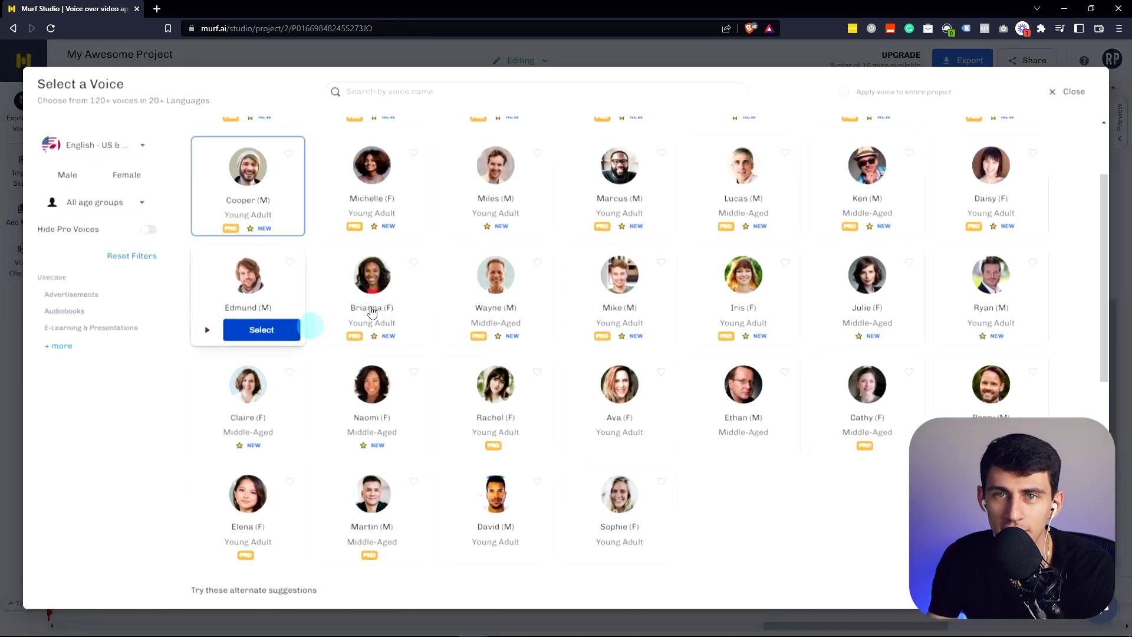
left_click(627, 223)
scroll(498, 354, "up", 5)
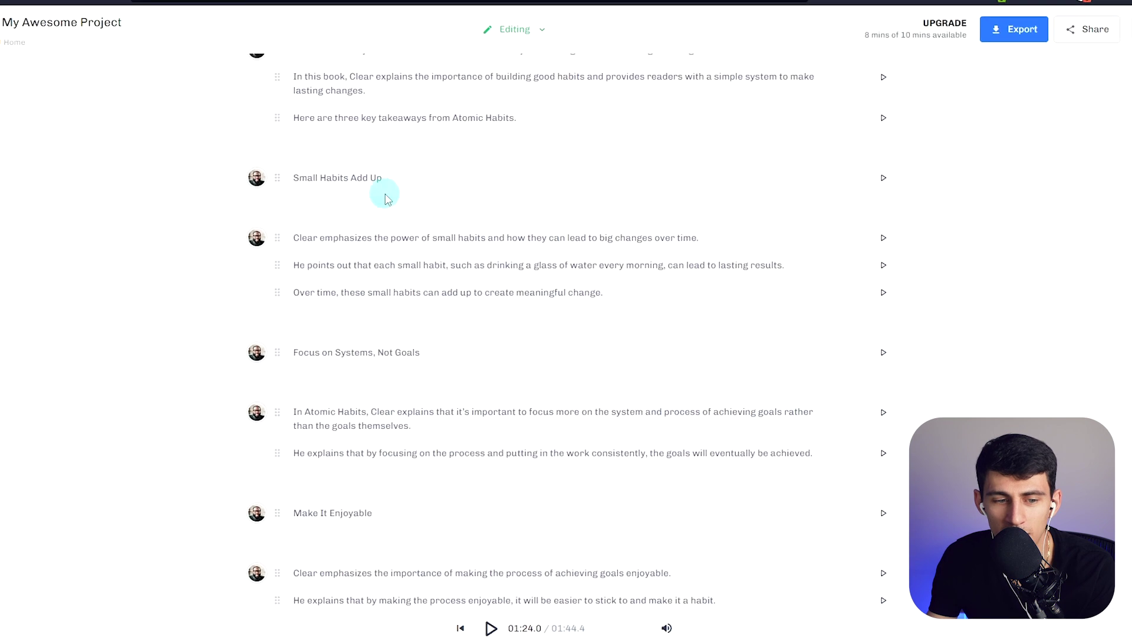
Step: Browse the pause-length presets for the Introduction paragraph, close them, and reopen the title block
left_click(501, 194)
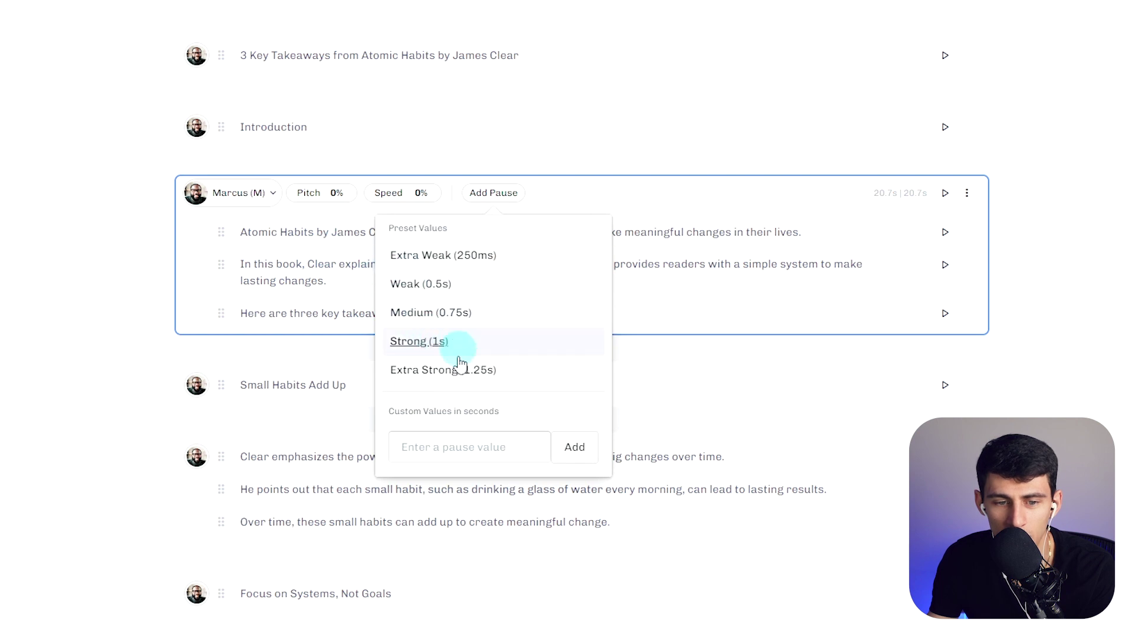
left_click(322, 250)
mouse_move(381, 55)
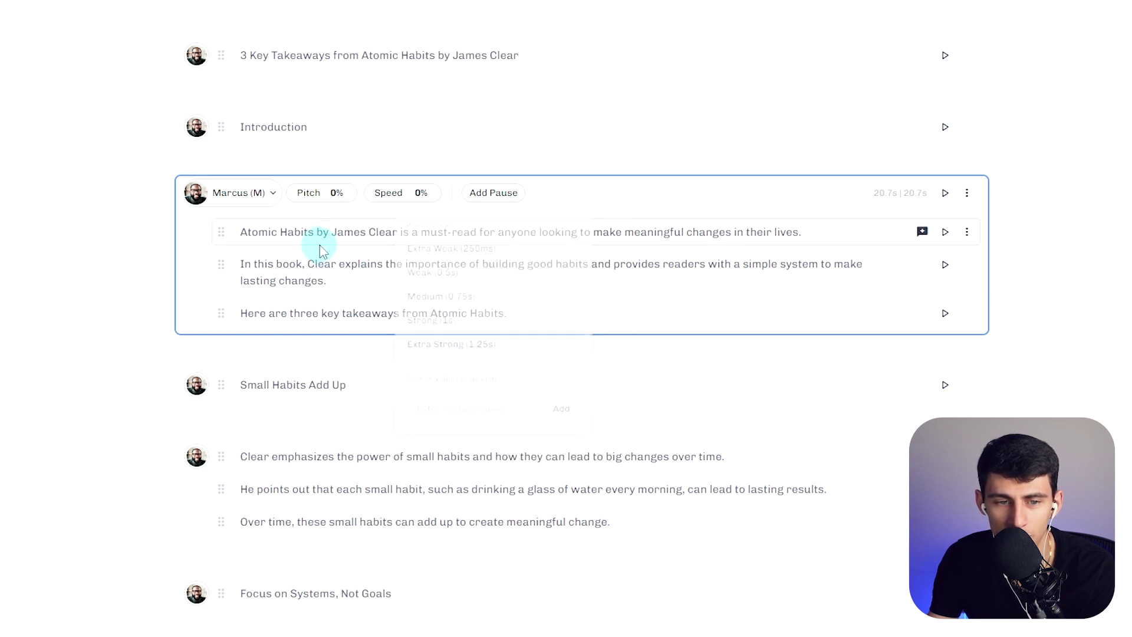
left_click(303, 55)
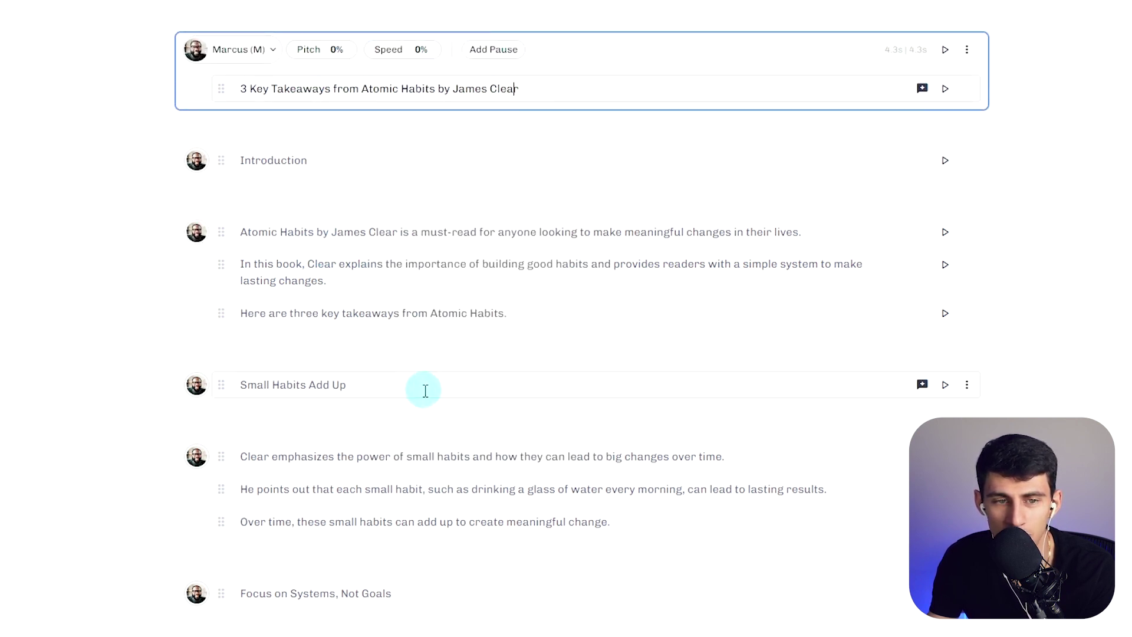
Step: Add a Weak (0.5s) pause after the introduction's first sentence and regenerate that paragraph's audio
triple_click(505, 232)
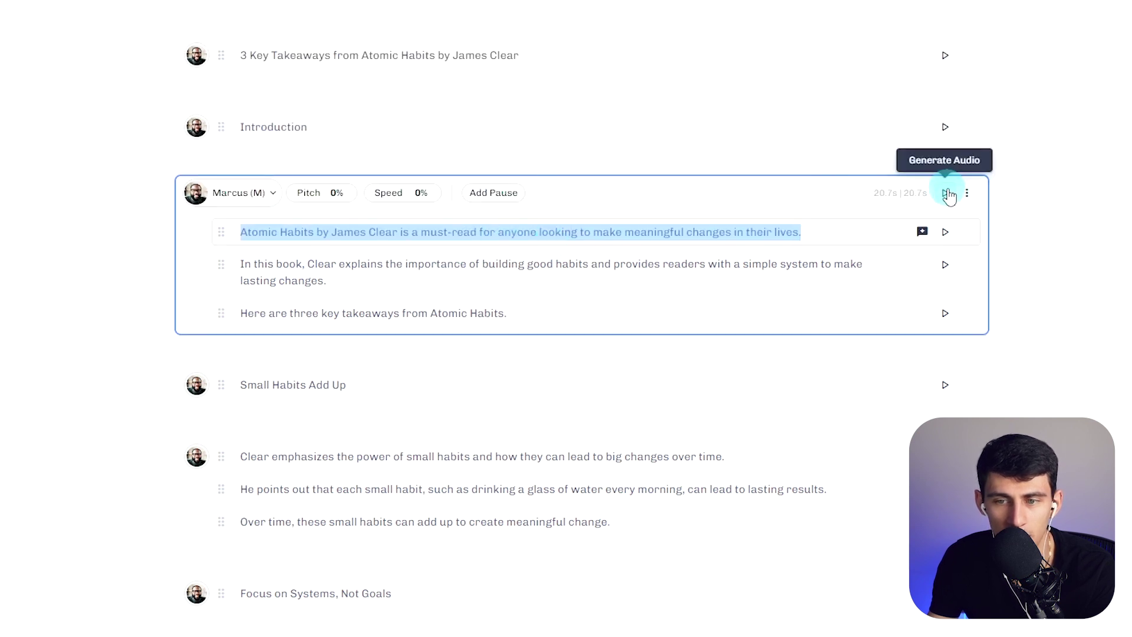
left_click(507, 194)
left_click(475, 282)
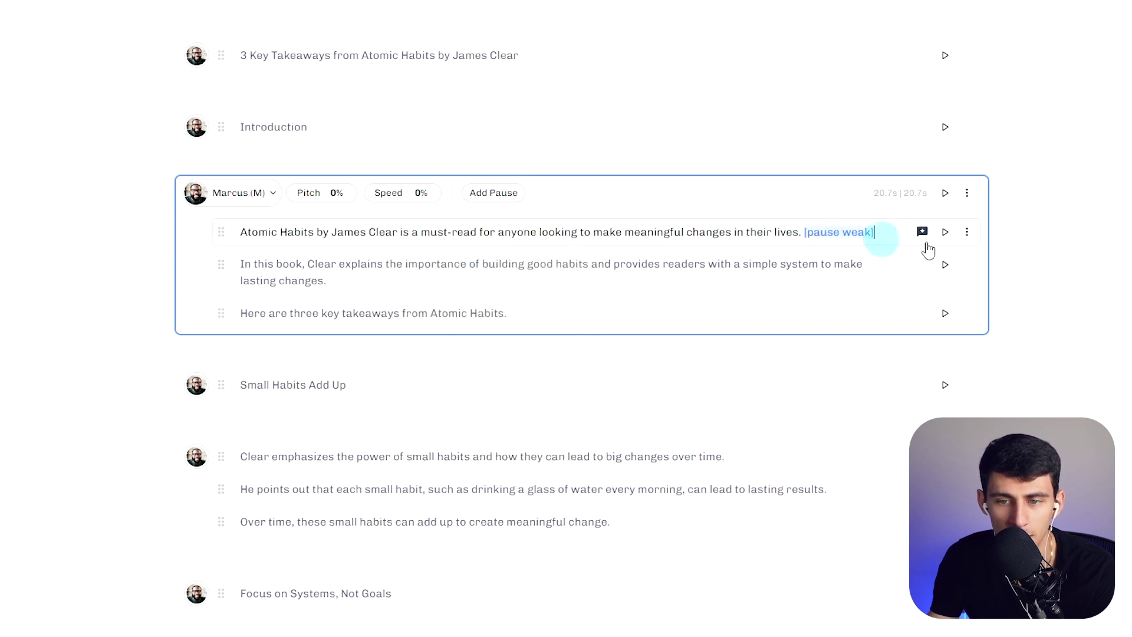
left_click(945, 232)
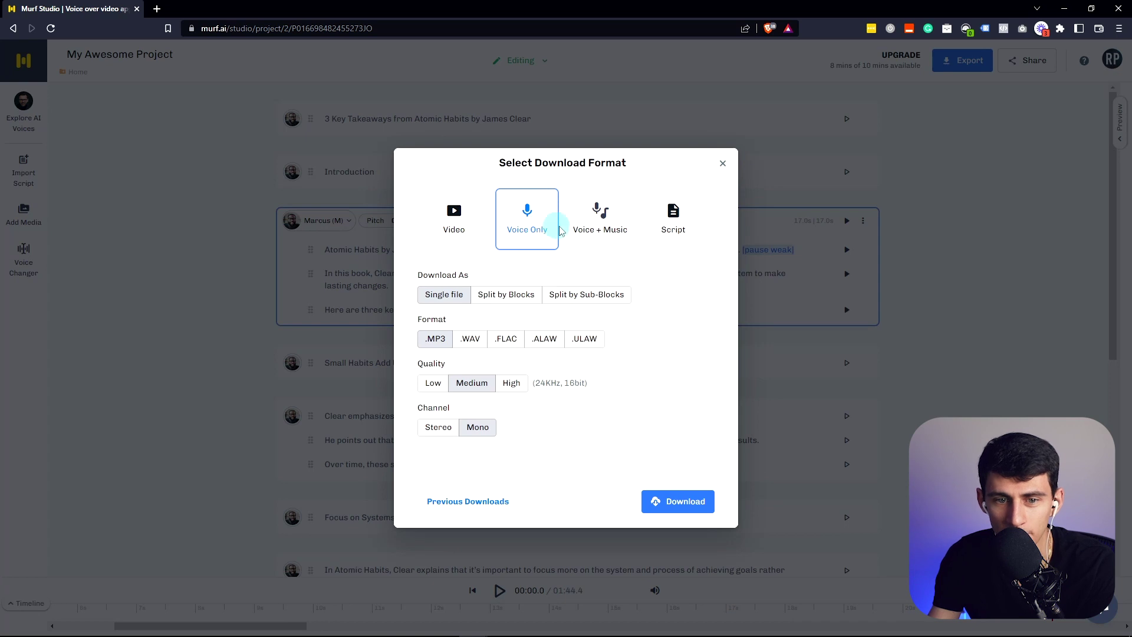
Step: Leave the download options, preview the Tinsel Tune stock track, and scroll the music library
left_click(434, 230)
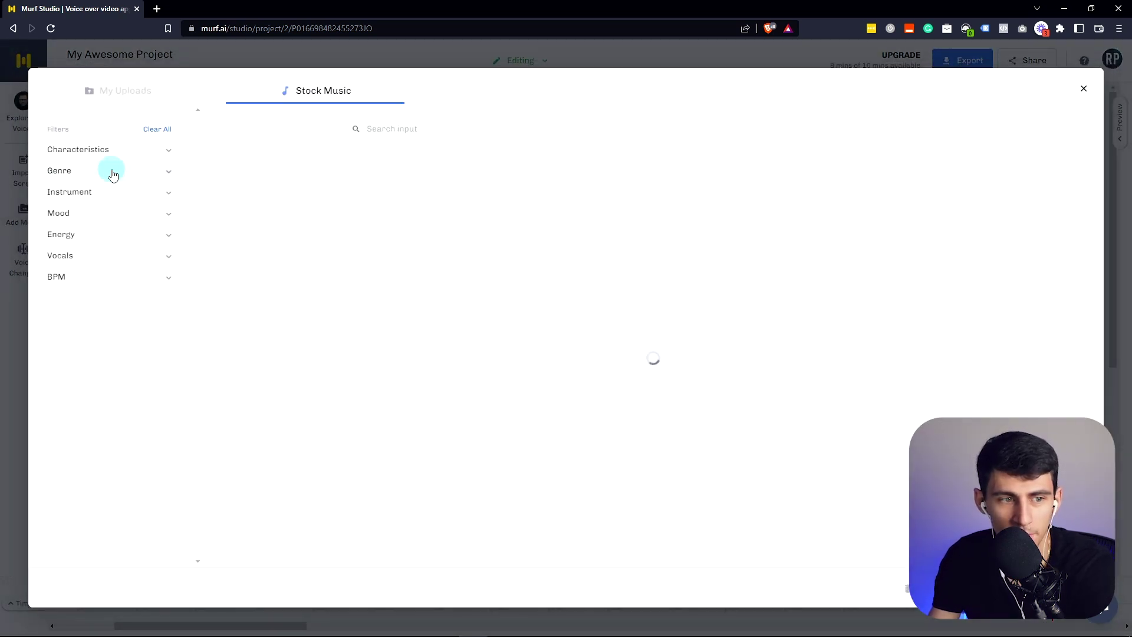
left_click(573, 174)
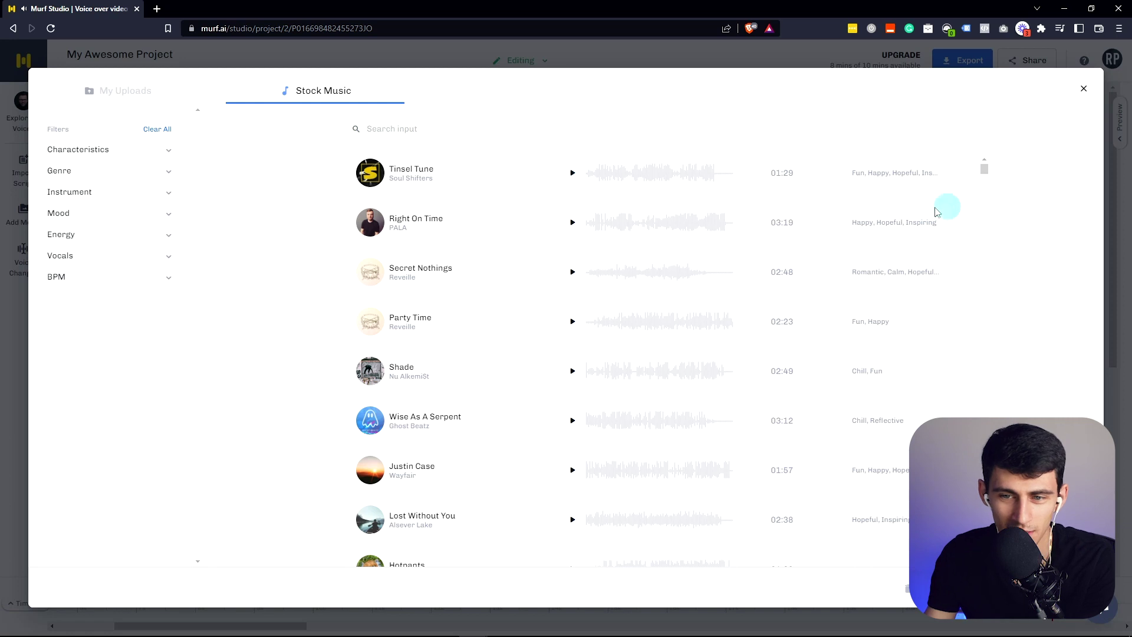
scroll(505, 228, "down", 5)
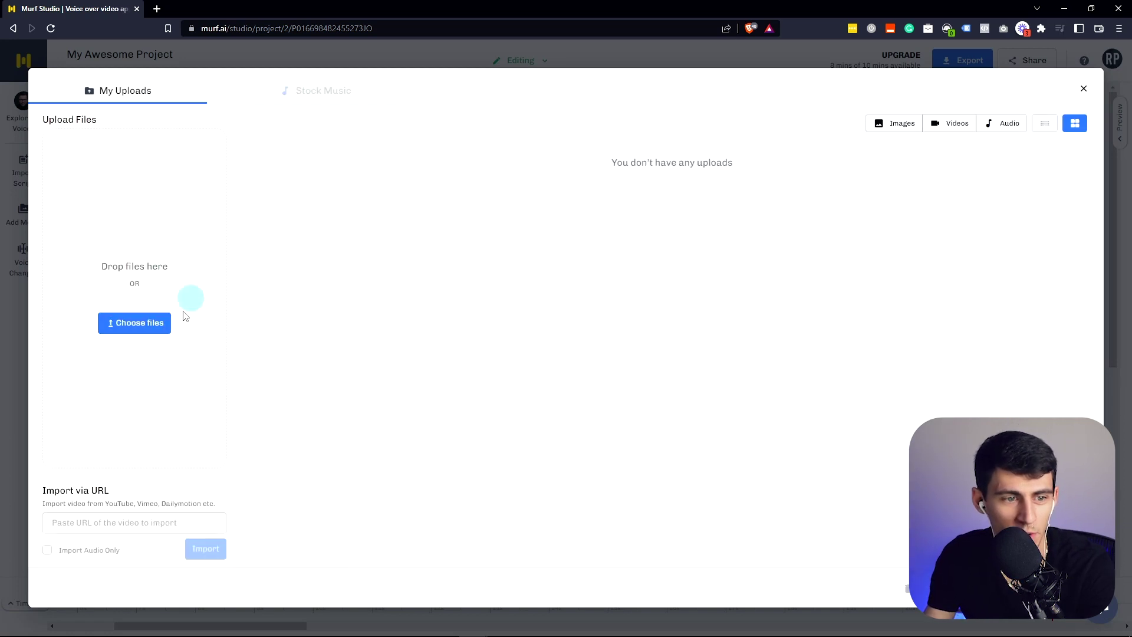
Step: Upload Lofi Track 4.mp3 from the computer and add it as the project's background music
left_click(145, 324)
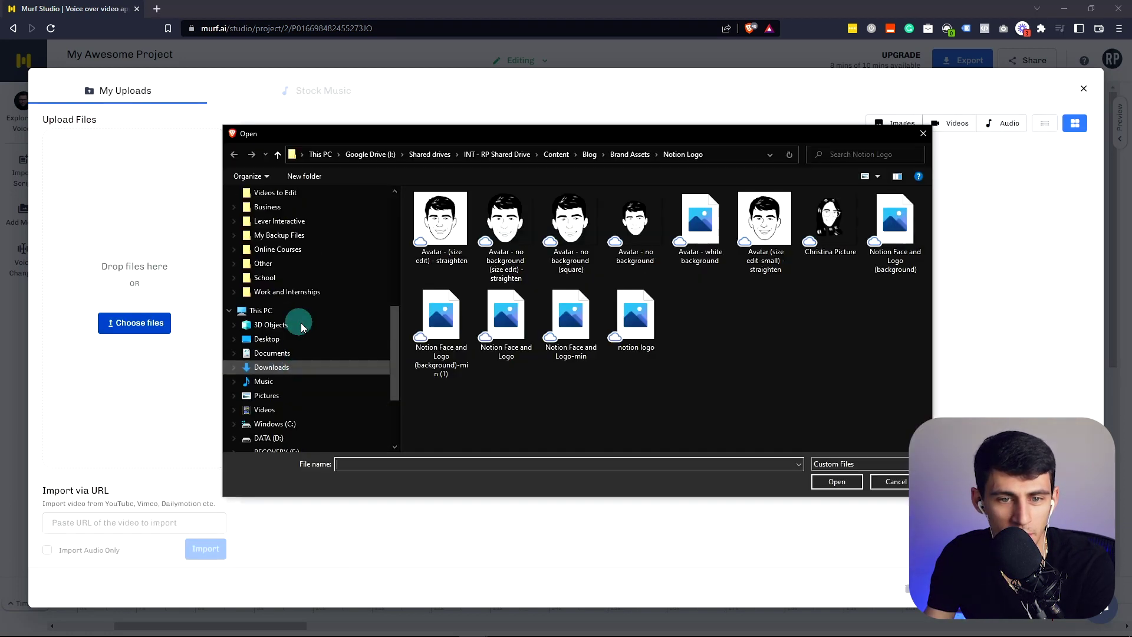
left_click(275, 273)
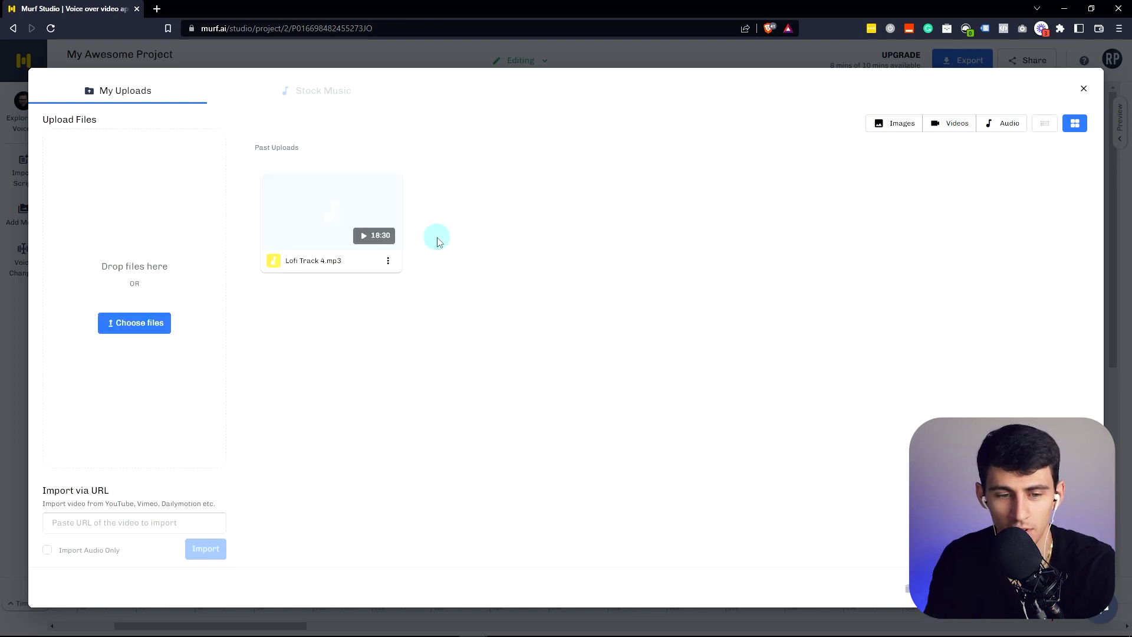
left_click(386, 261)
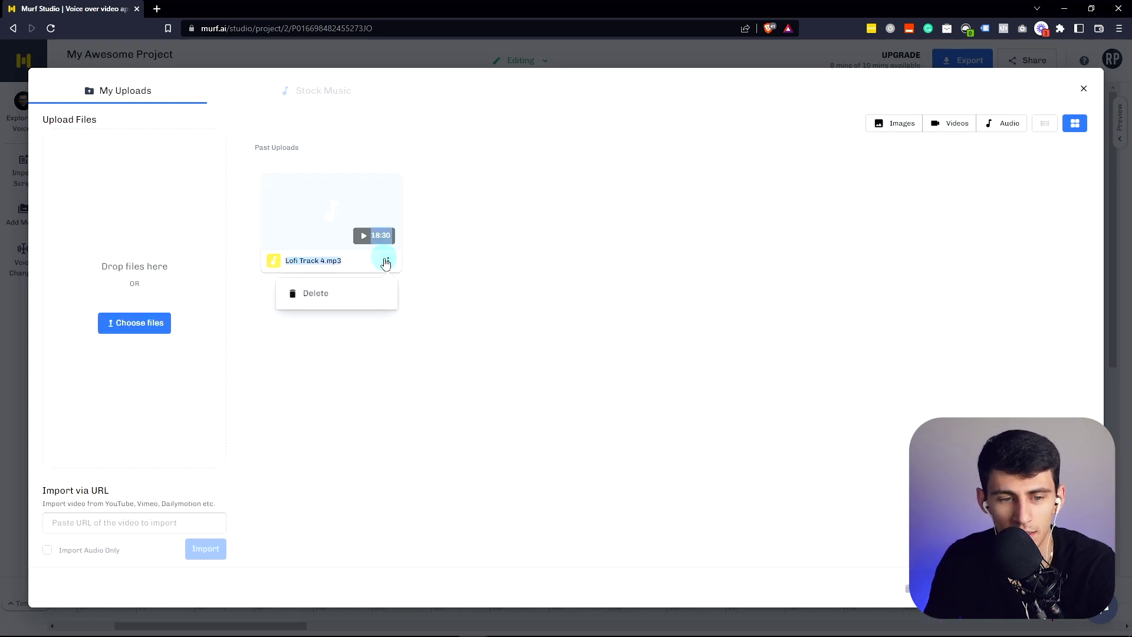
left_click(758, 224)
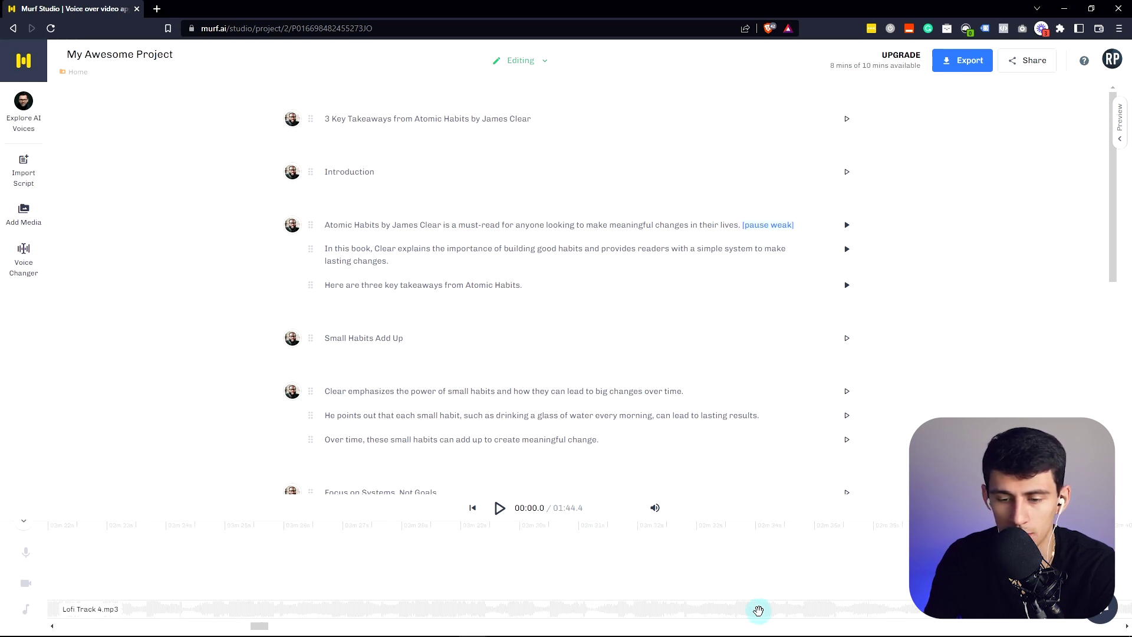
Step: Check the lofi music track in the timeline, then generate and play the full voiceover
scroll(517, 572, "down", 5)
left_click_drag(319, 625, 194, 630)
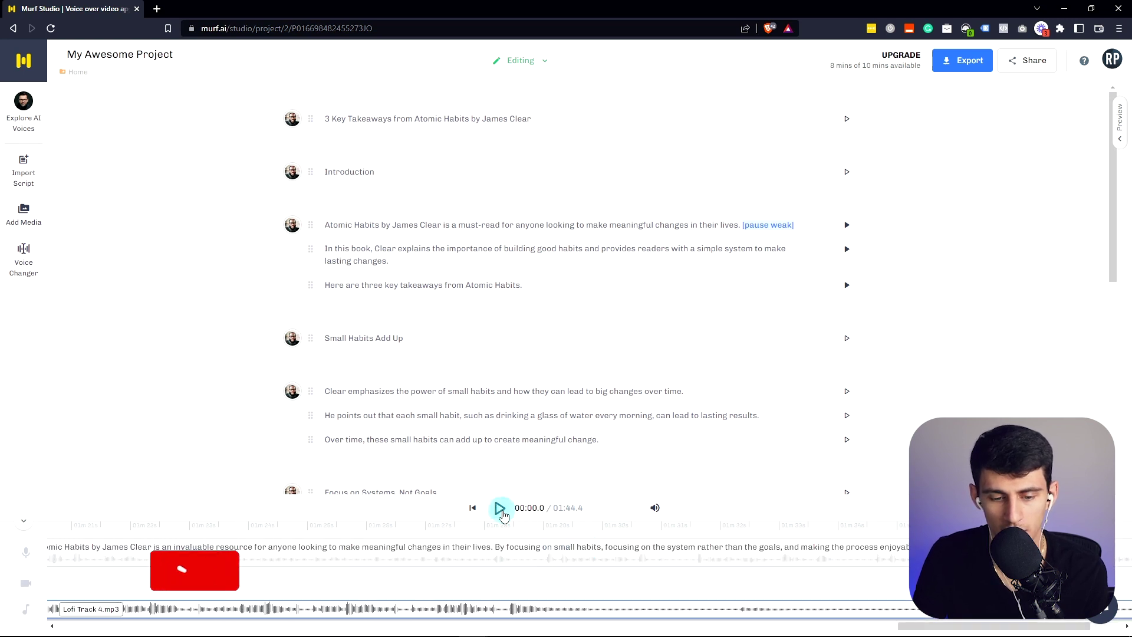
left_click(502, 511)
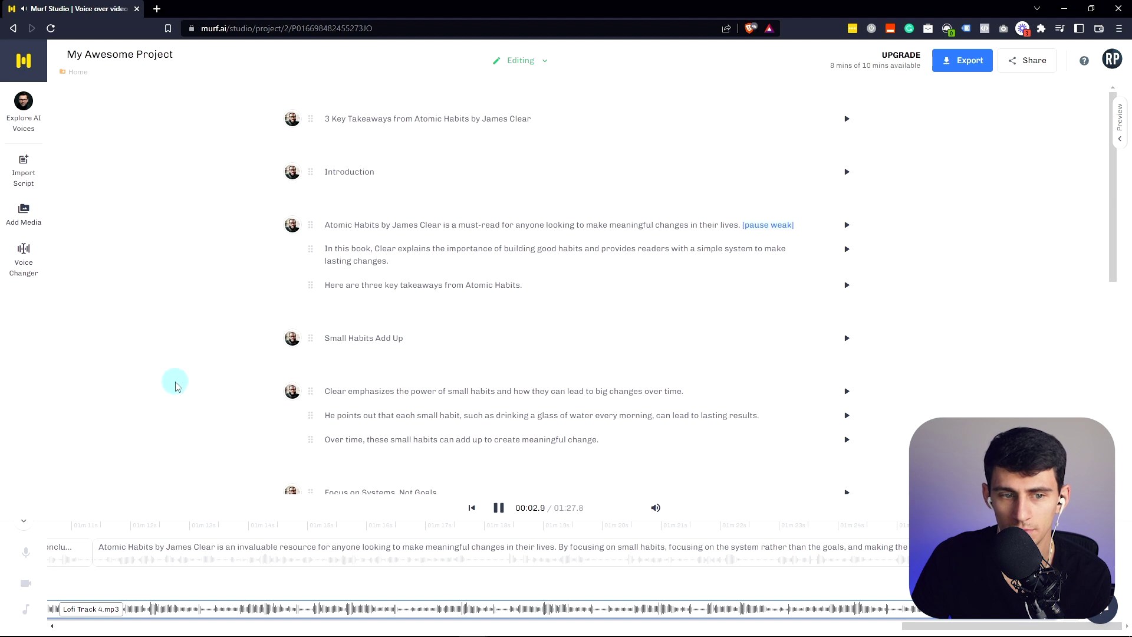
Step: Adjust the system volume while the voiced mix plays, stopping at 0:12
key("XF86AudioLowerVolume")
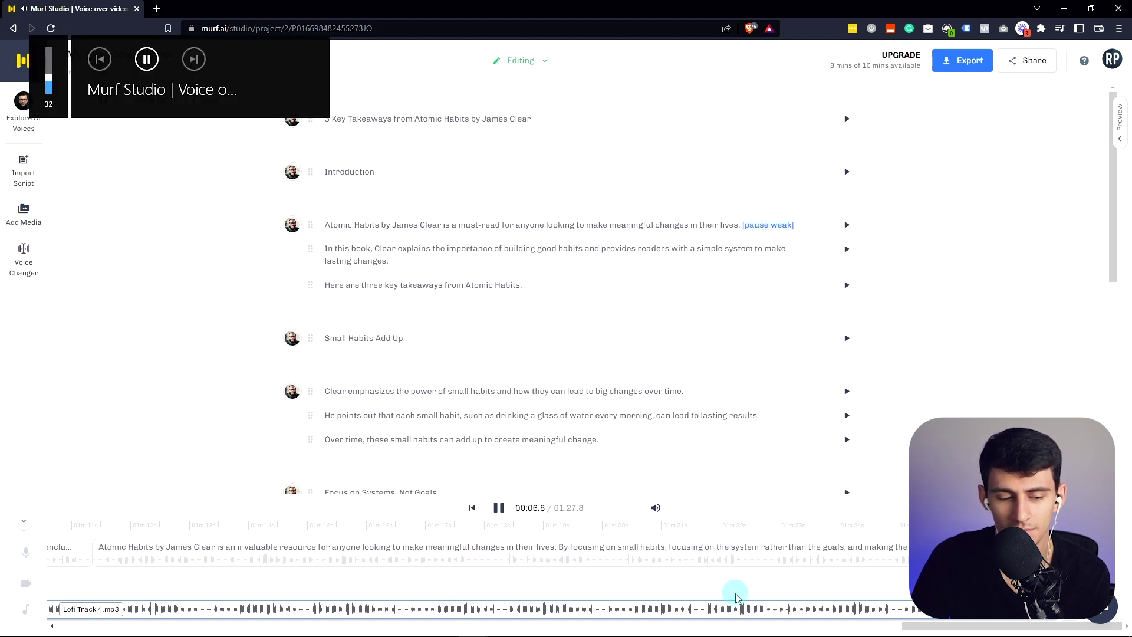
key("XF86AudioRaiseVolume")
key("XF86AudioRaiseVolume")
key("XF86AudioRaiseVolume")
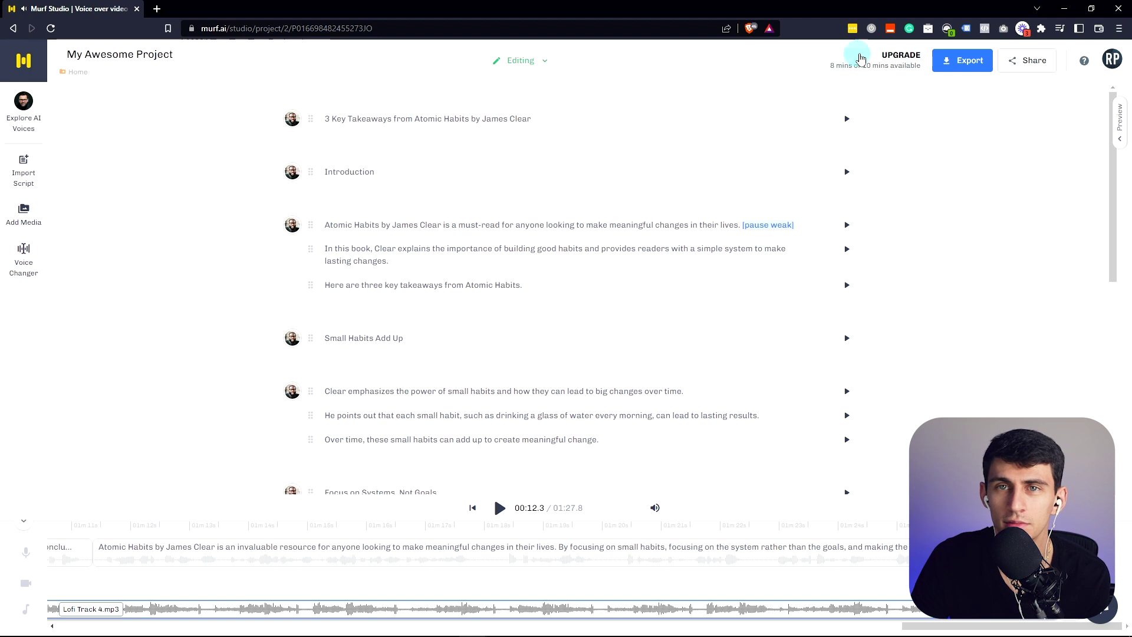
Step: Export the project as a single Voice + Music MP3 after reviewing the Script and Video formats
left_click(957, 62)
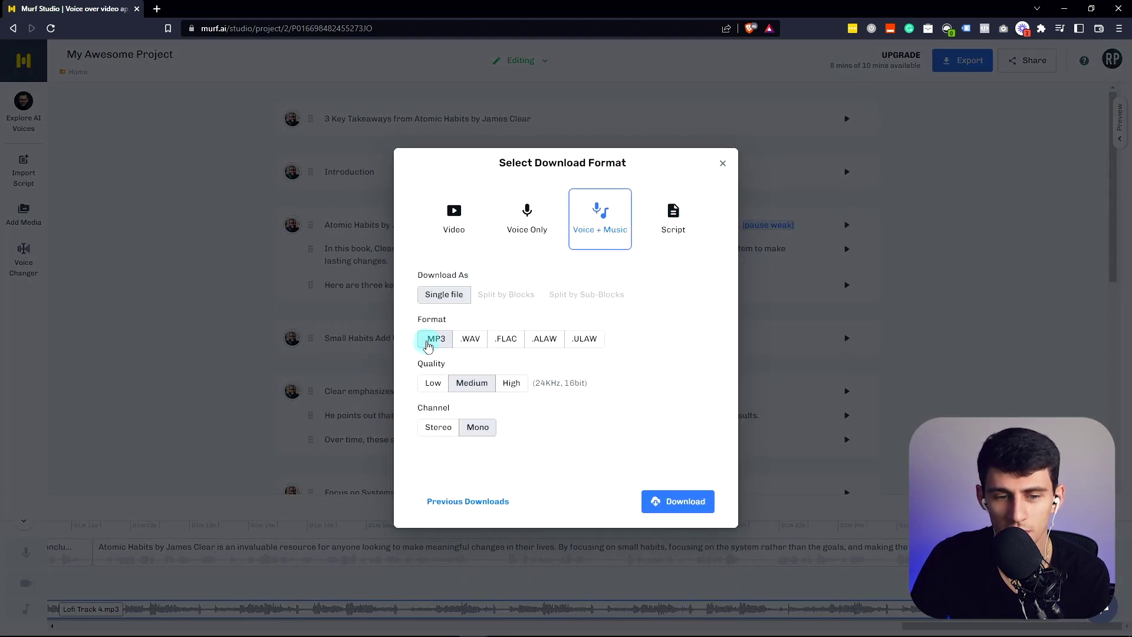
left_click(438, 426)
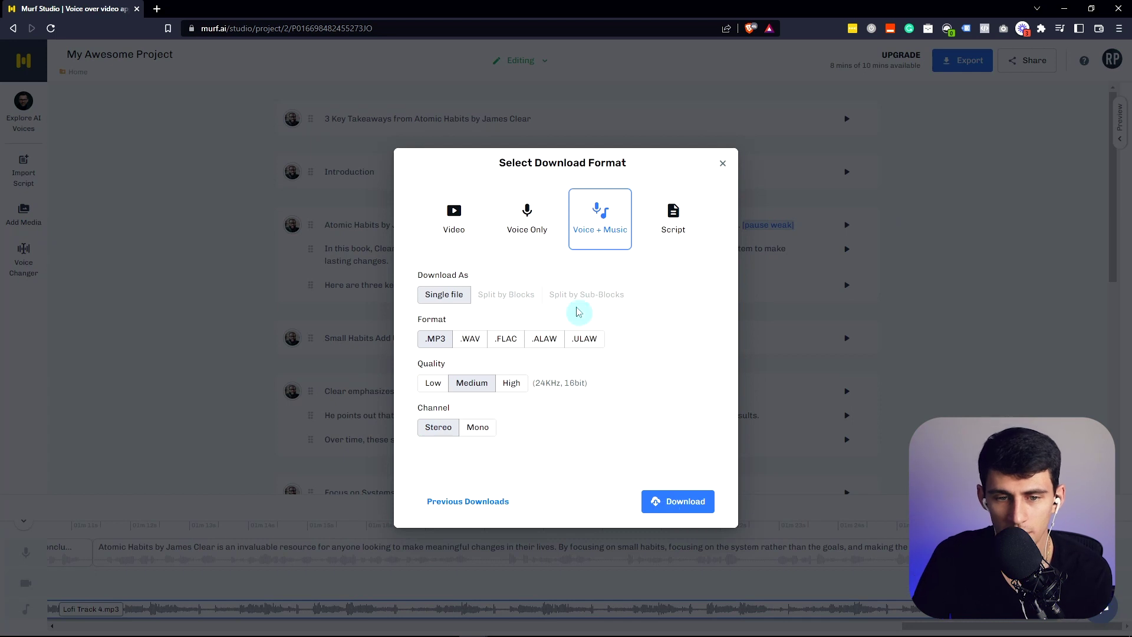
left_click(685, 221)
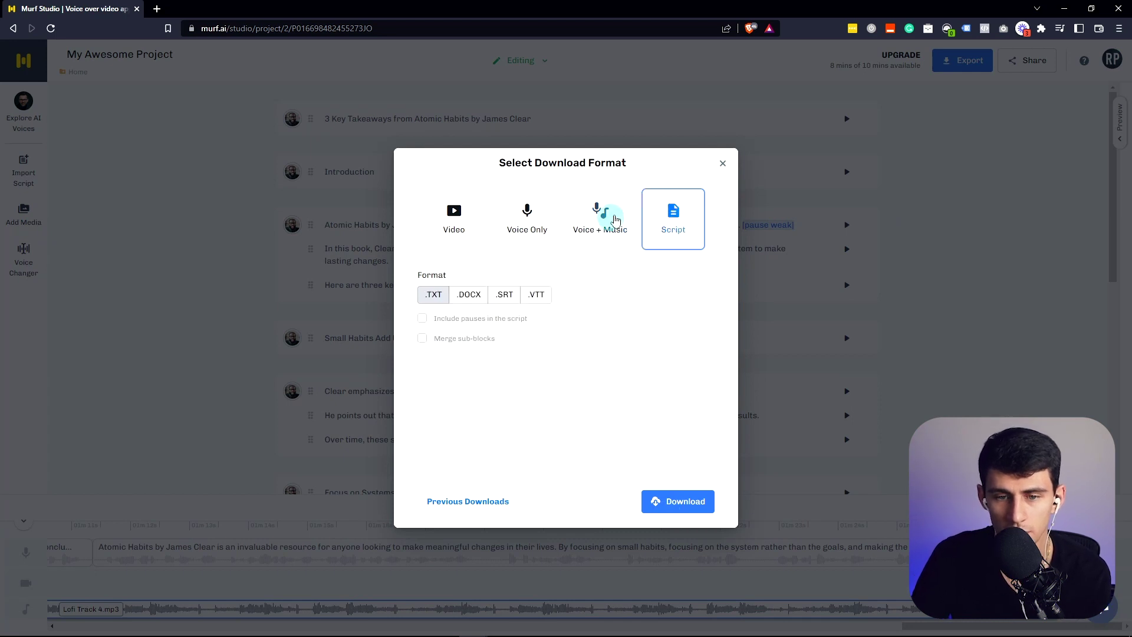
left_click(607, 237)
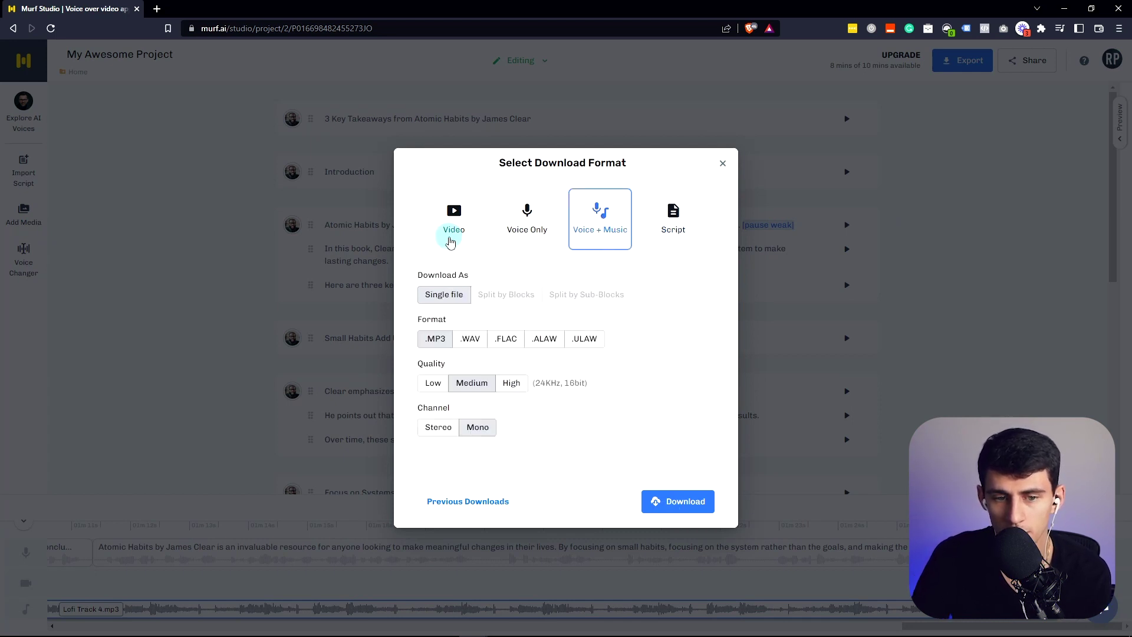
left_click(466, 241)
left_click(576, 236)
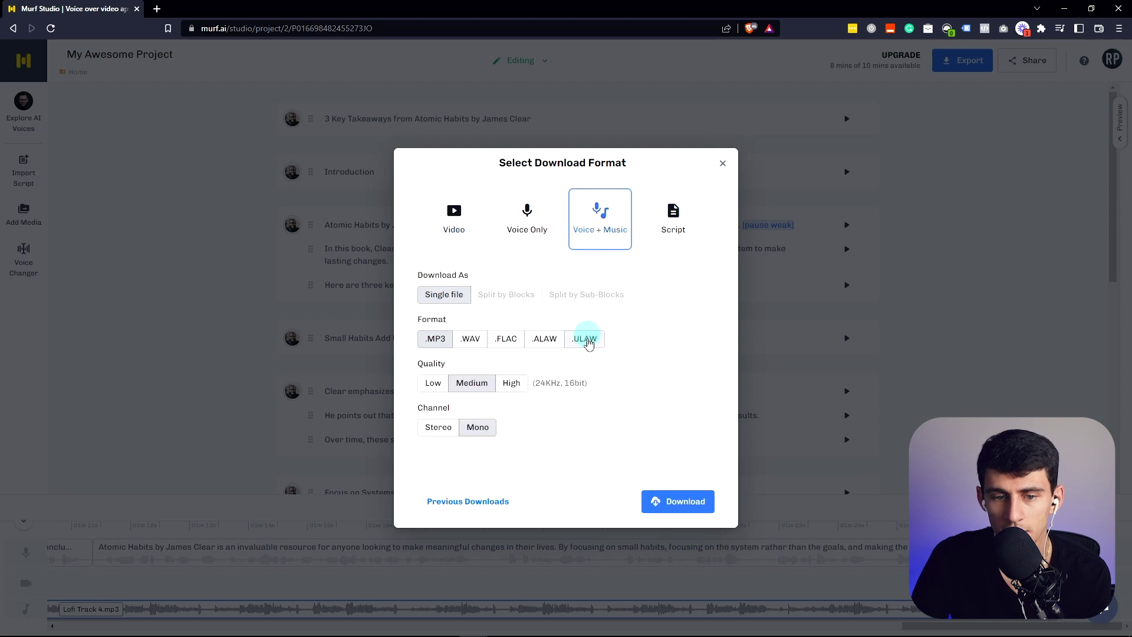
left_click(677, 509)
Step: Dismiss the PRO upgrade notice and create a share link for the project
left_click(836, 101)
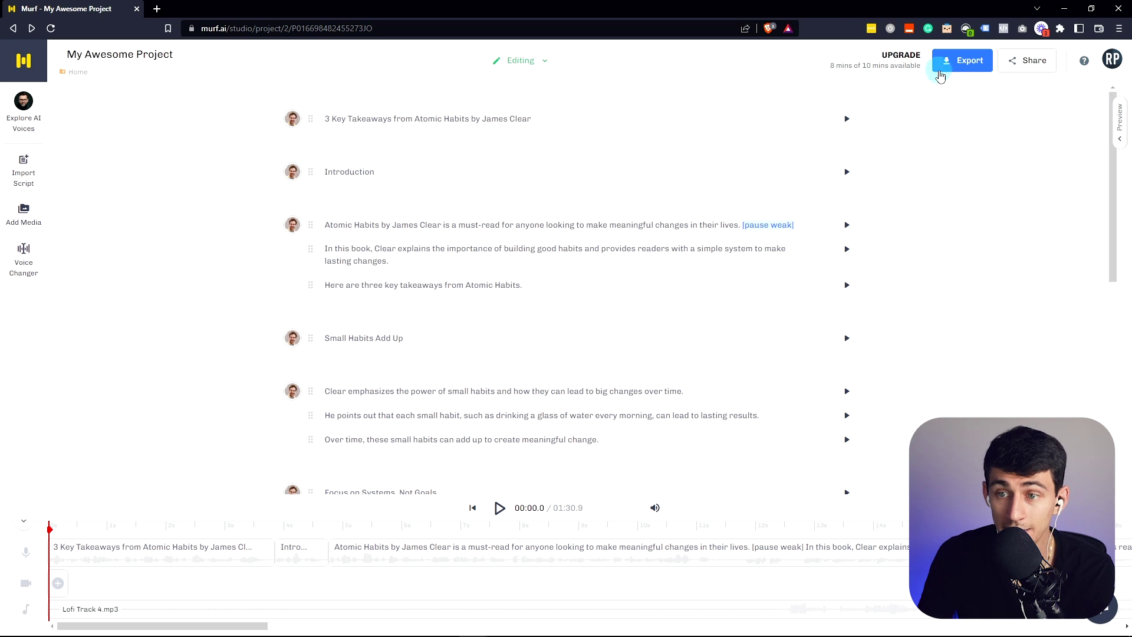
left_click(943, 62)
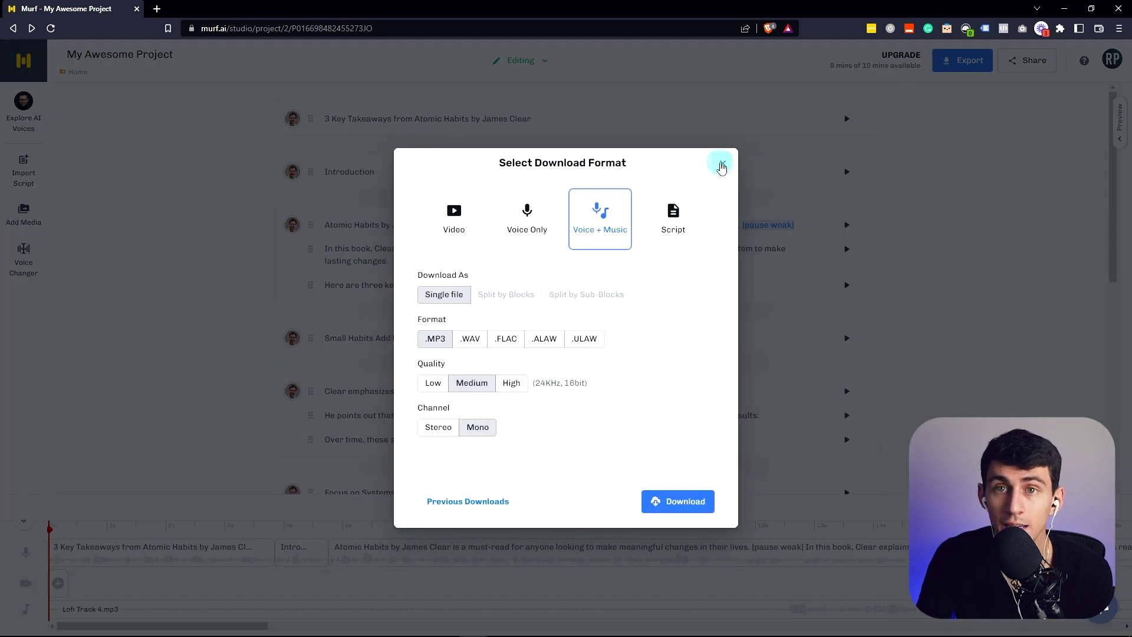
left_click(721, 165)
left_click(1029, 60)
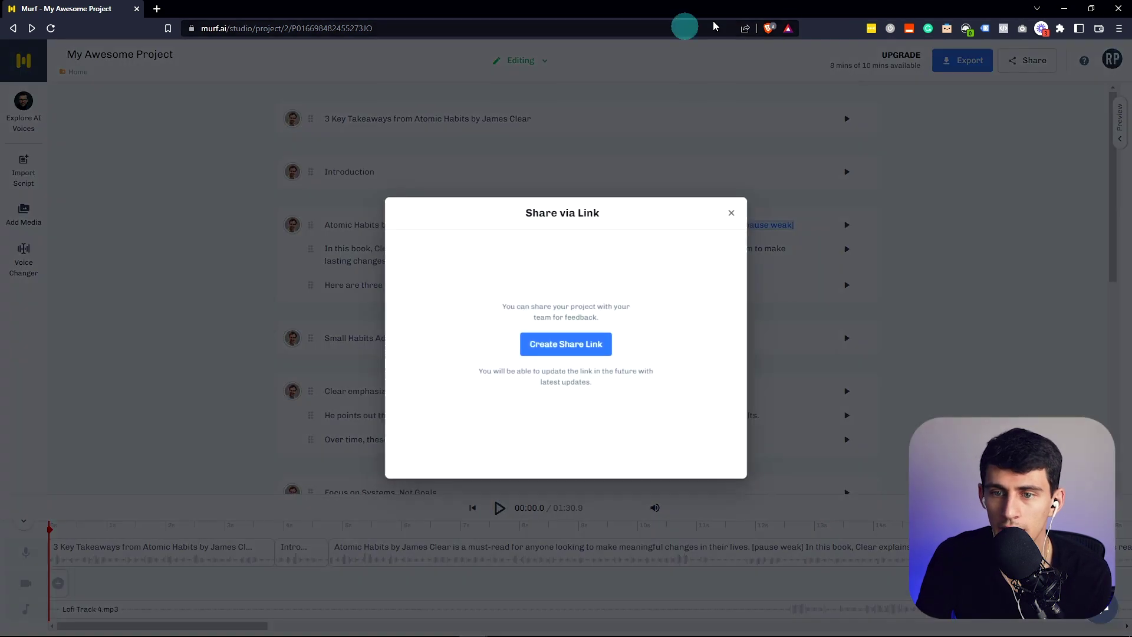
left_click(571, 340)
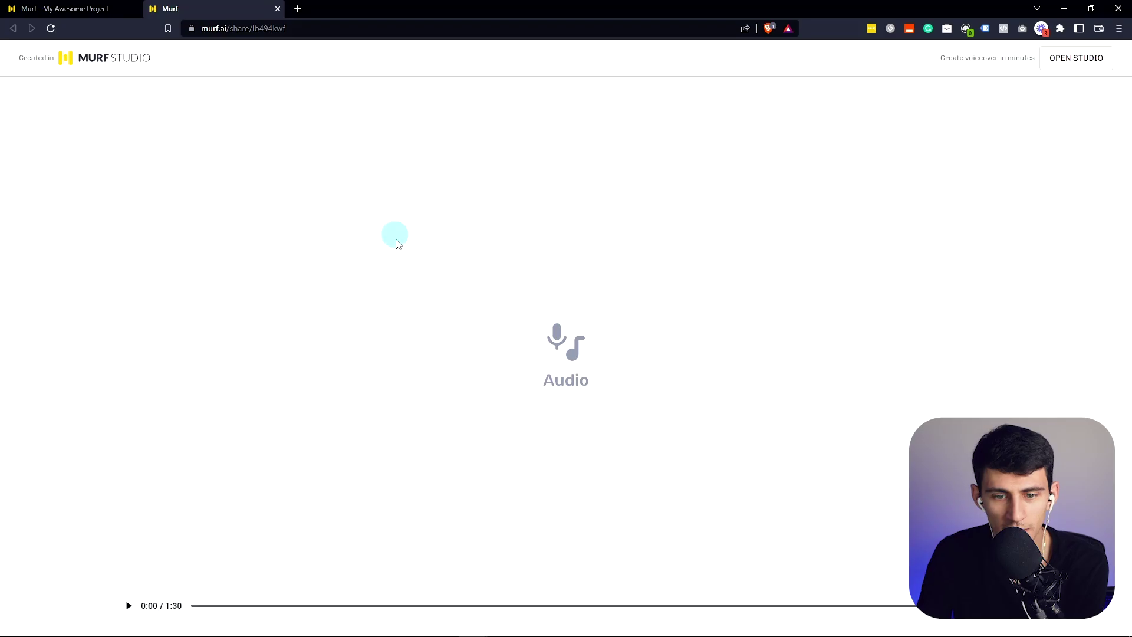
Step: Play the 1:30 project audio on the public share page and adjust the volume
left_click(129, 606)
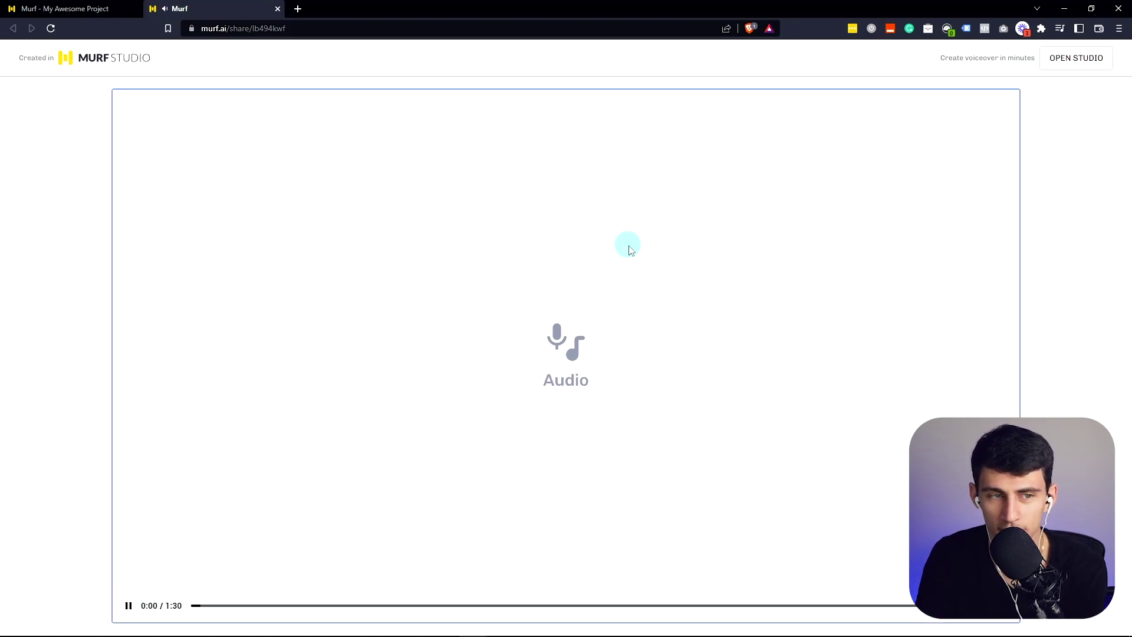
key("XF86AudioLowerVolume")
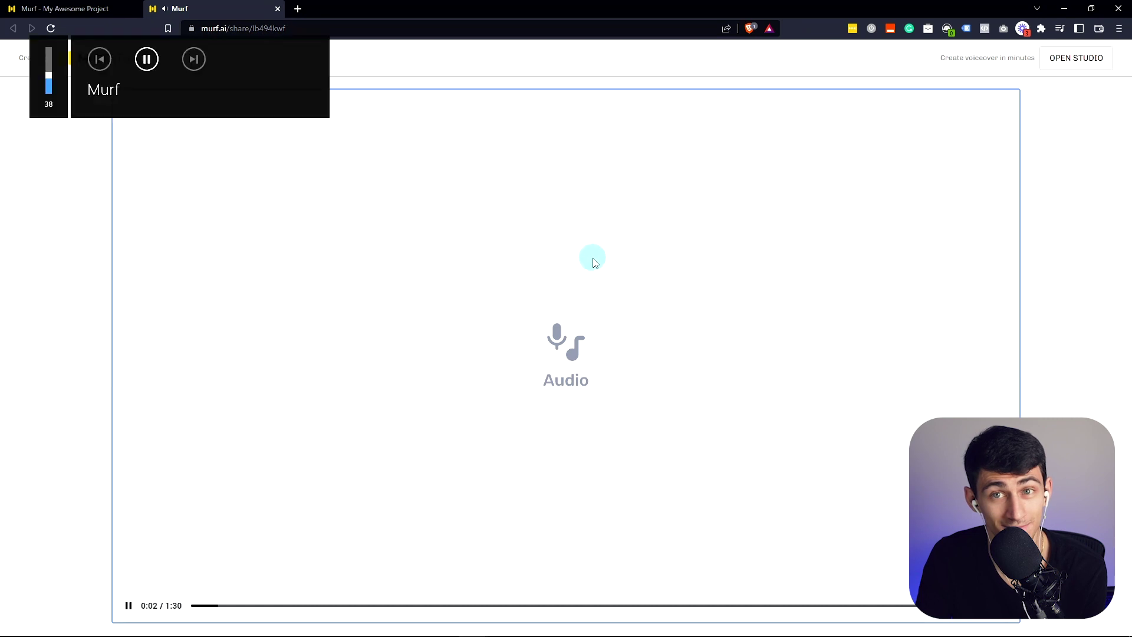